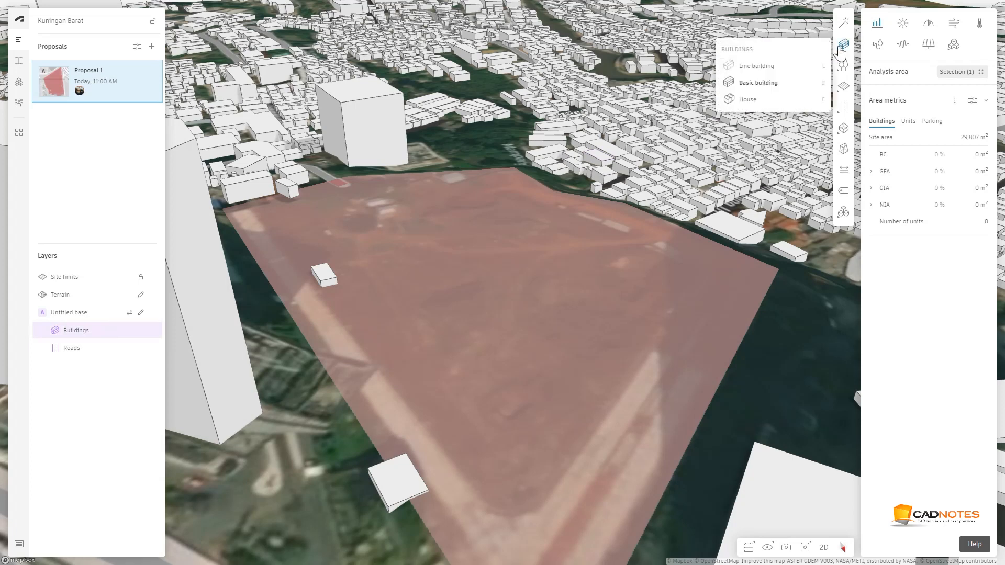
# Start a Basic building footprint on the site, drawing its first edge 100 m long
pyautogui.click(762, 83)
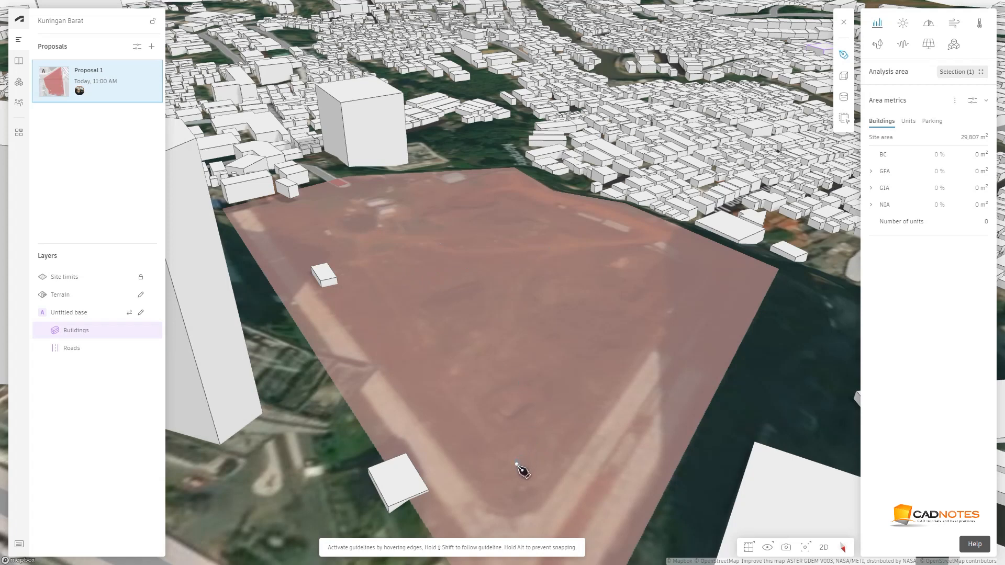
pyautogui.click(560, 432)
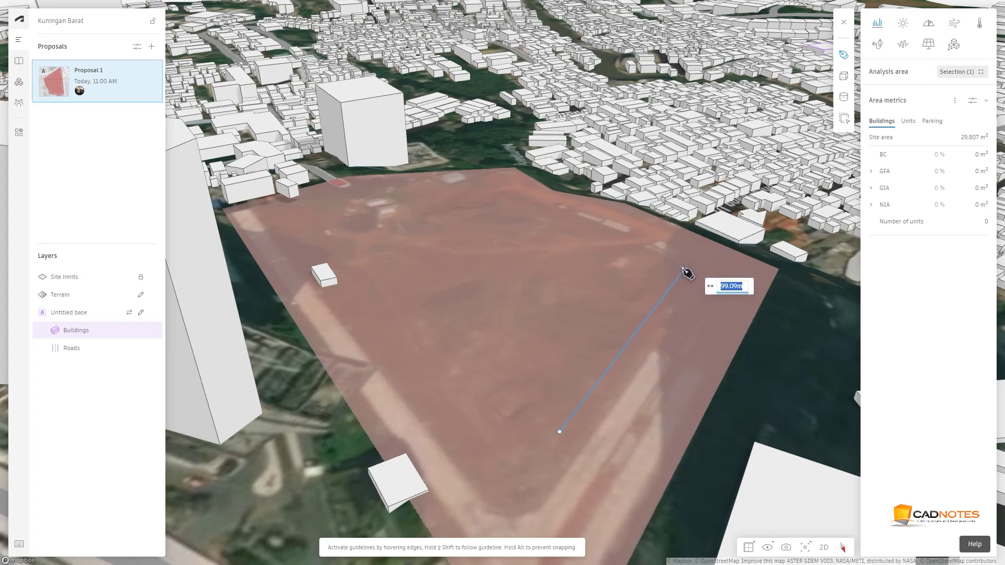
pyautogui.write('100m')
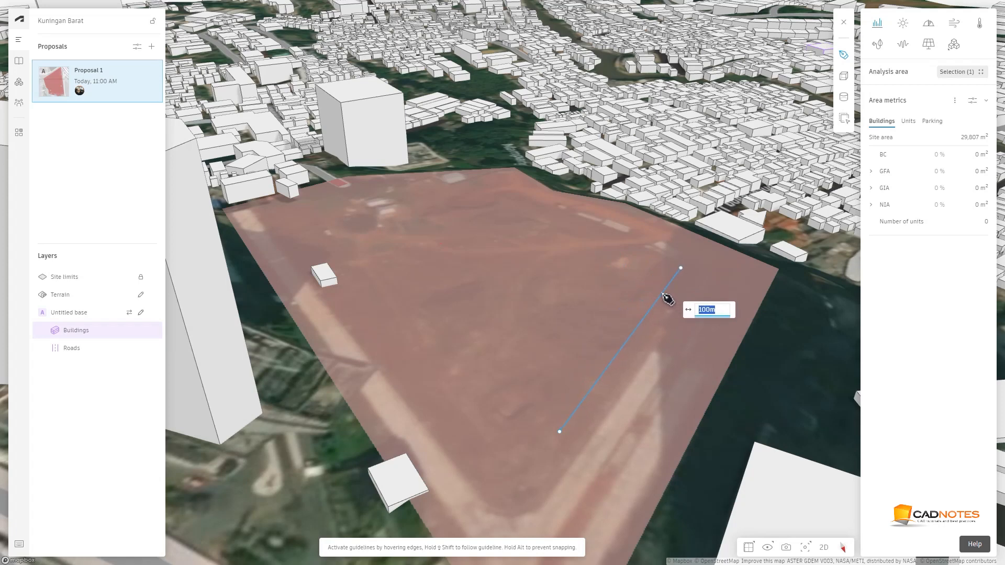
pyautogui.click(664, 297)
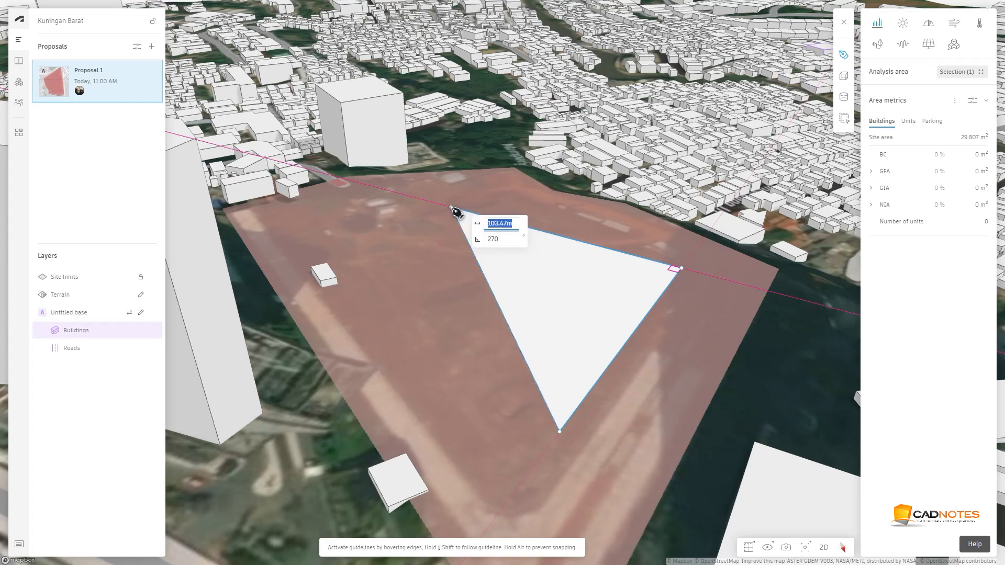
# Draw the footprint's second edge 110 m long at a 270° angle
pyautogui.write('110')
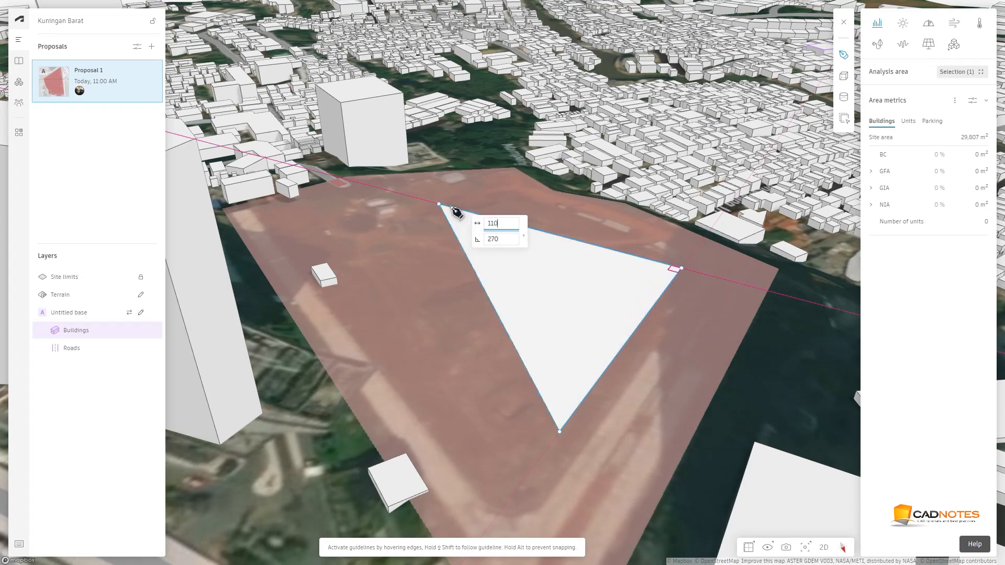
pyautogui.write('m')
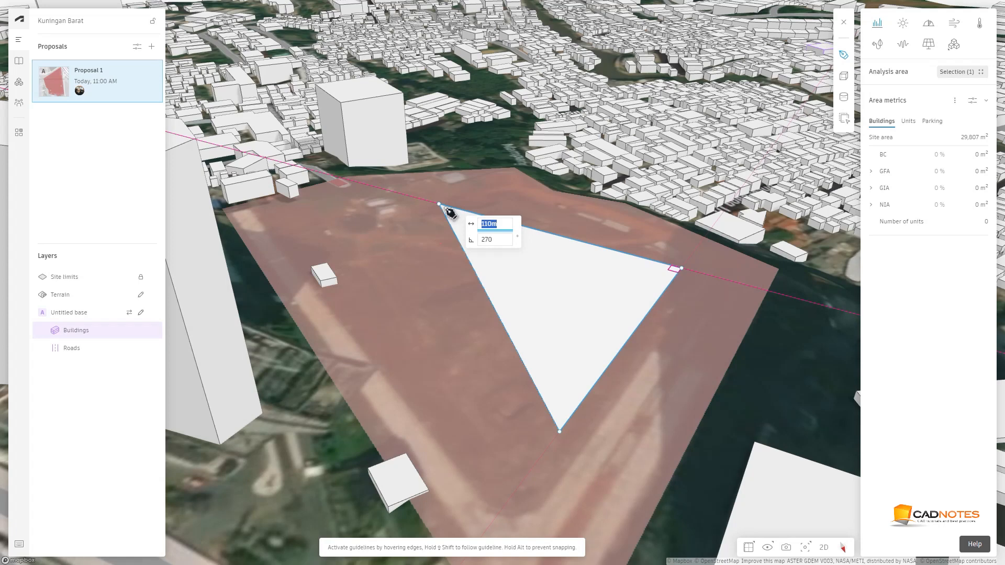
pyautogui.press('Tab')
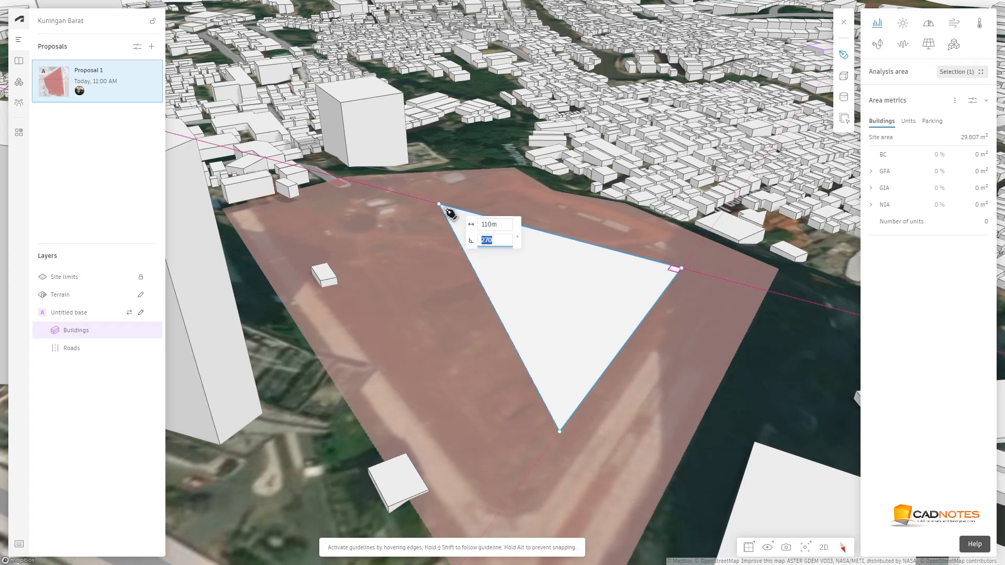
pyautogui.write('270')
pyautogui.press('Return')
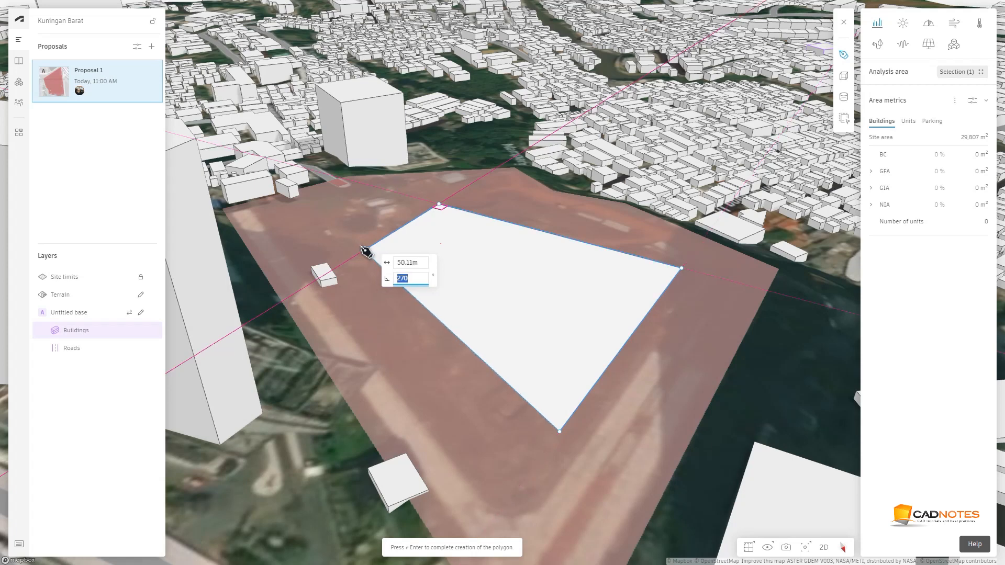
# Continue the footprint with a 60 m edge followed by a 32 m edge
pyautogui.press('Tab')
pyautogui.write('60')
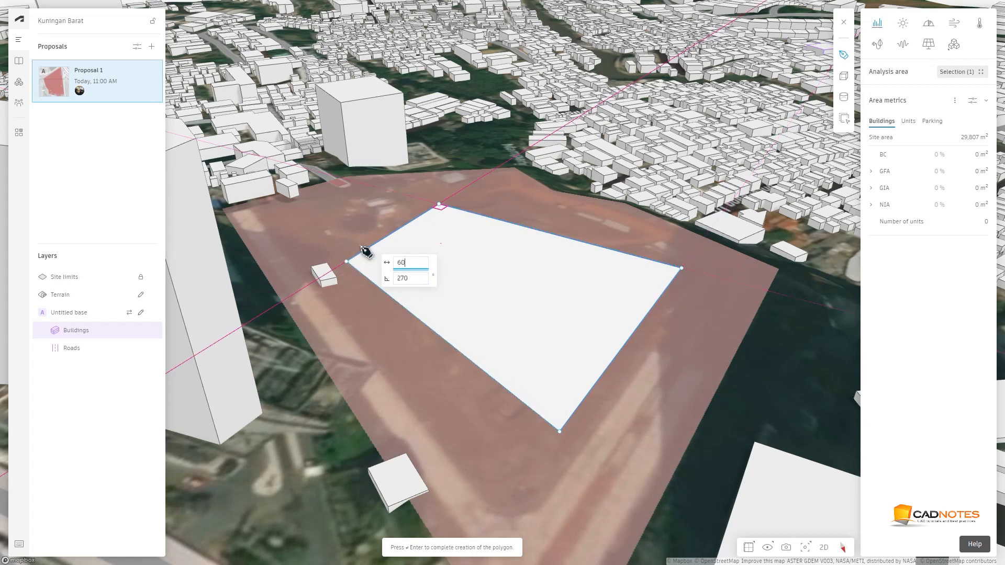
pyautogui.write('m')
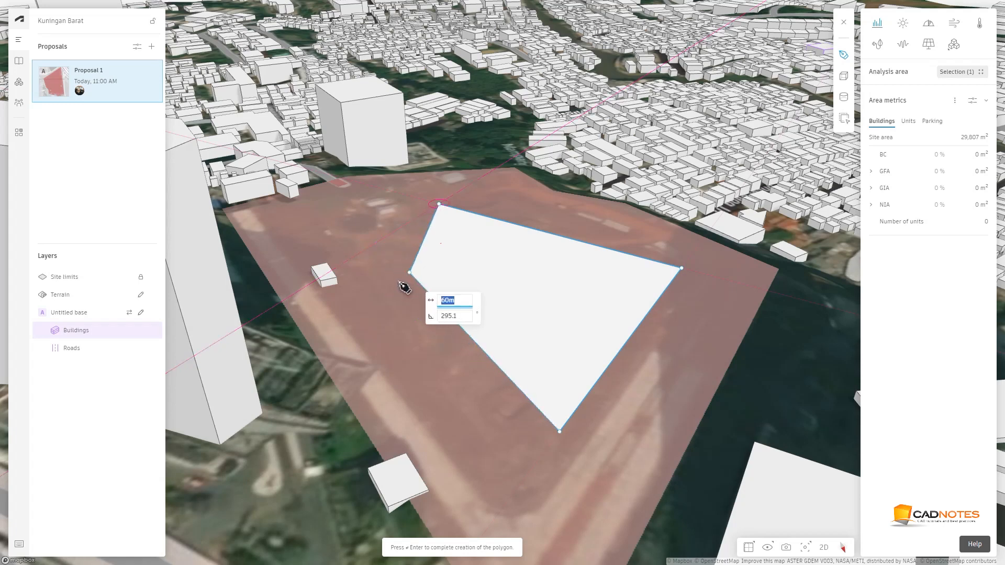
pyautogui.click(347, 268)
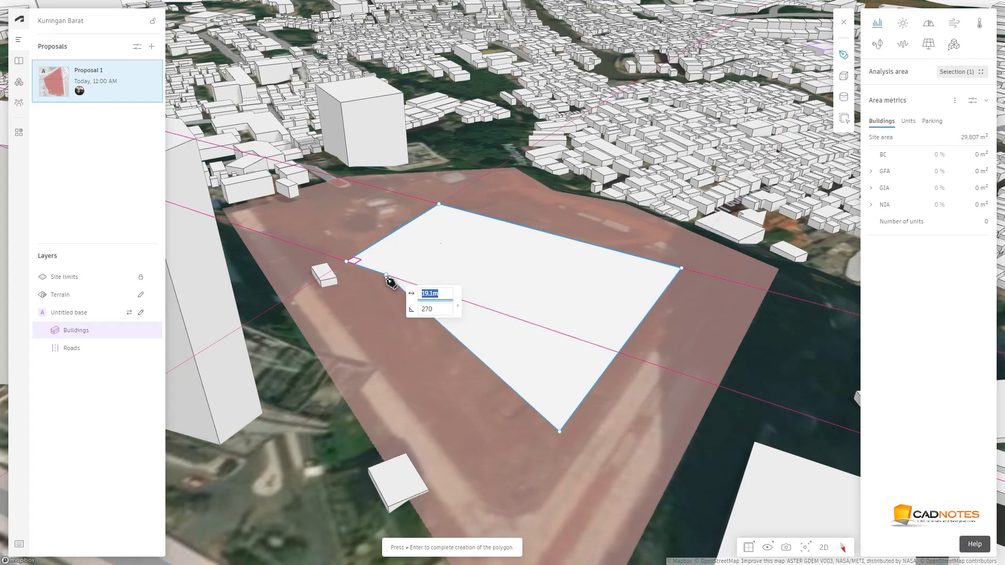
pyautogui.write('1')
pyautogui.press('BackSpace')
pyautogui.write('32m')
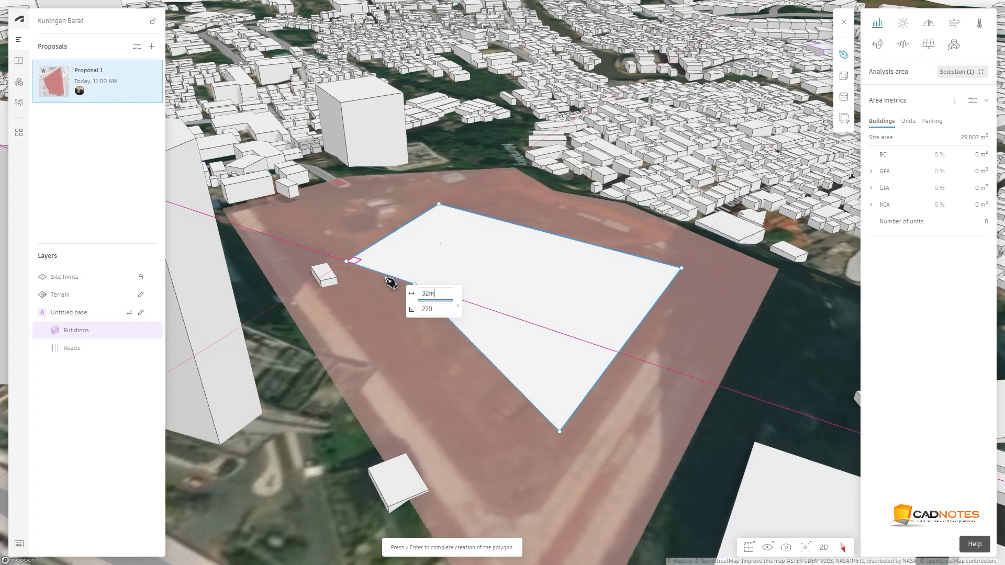
pyautogui.press('Return')
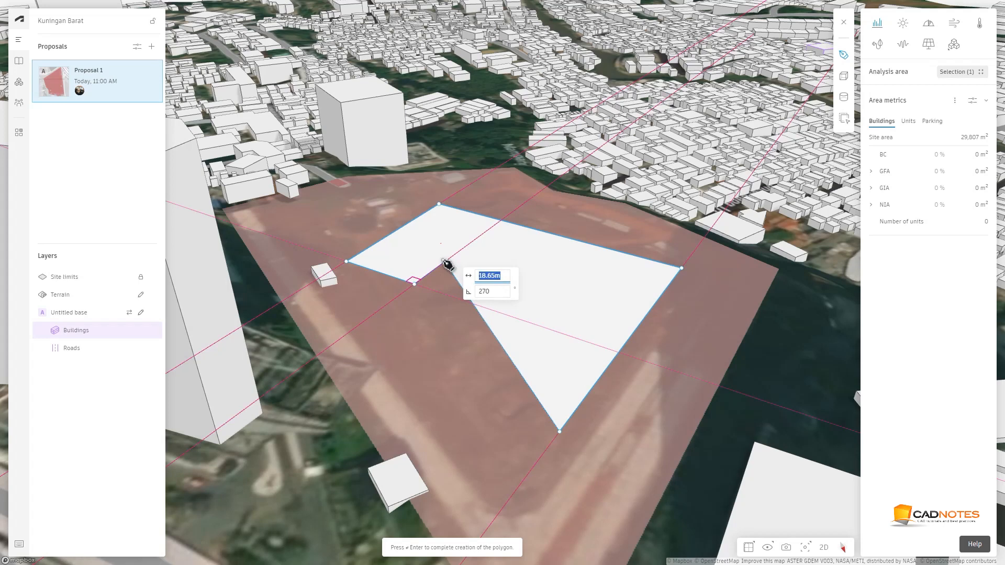
# Add 20 m and 45 m edges and a final 60 m edge, then complete the footprint polygon
pyautogui.write('20m')
pyautogui.press('Return')
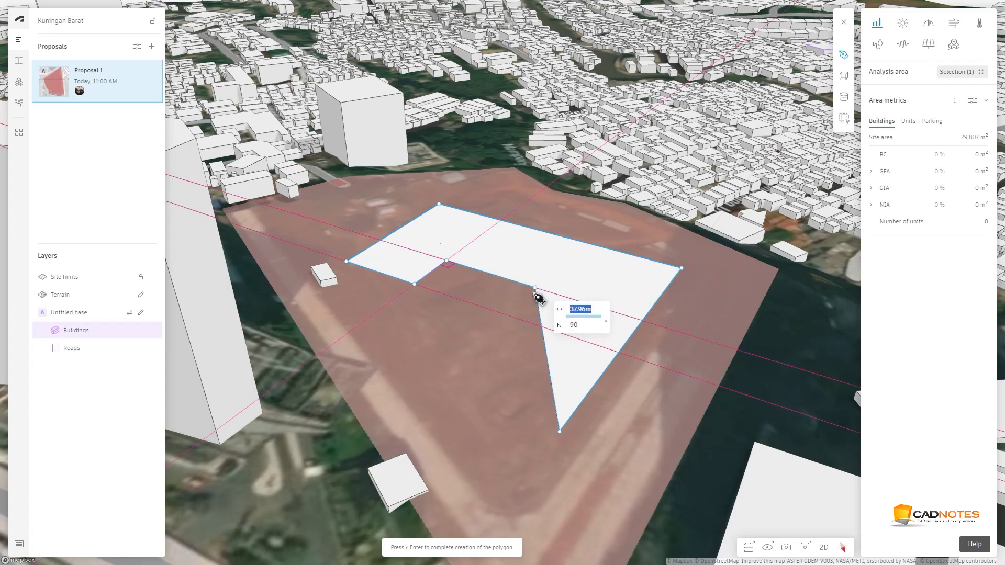
pyautogui.write('45m')
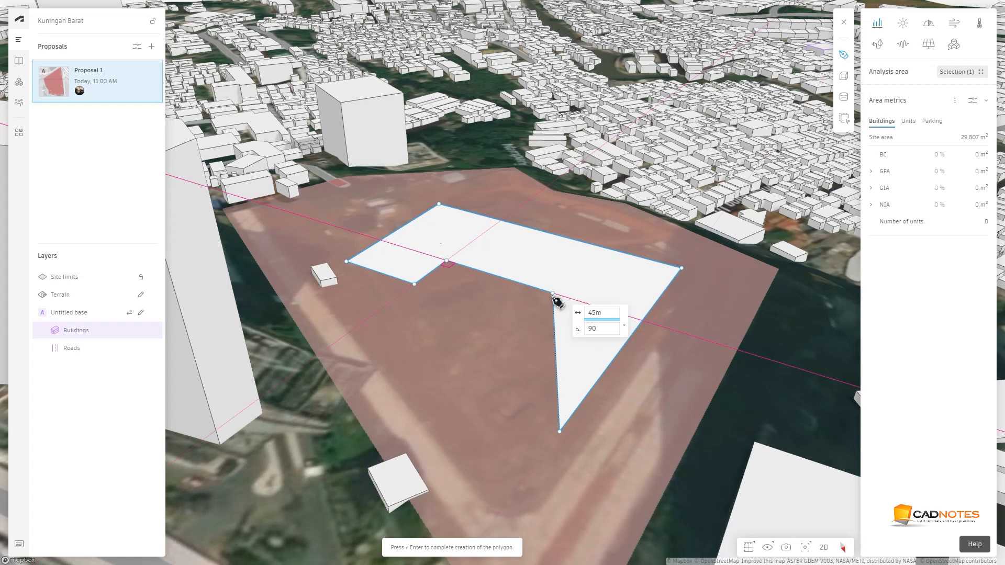
pyautogui.press('Return')
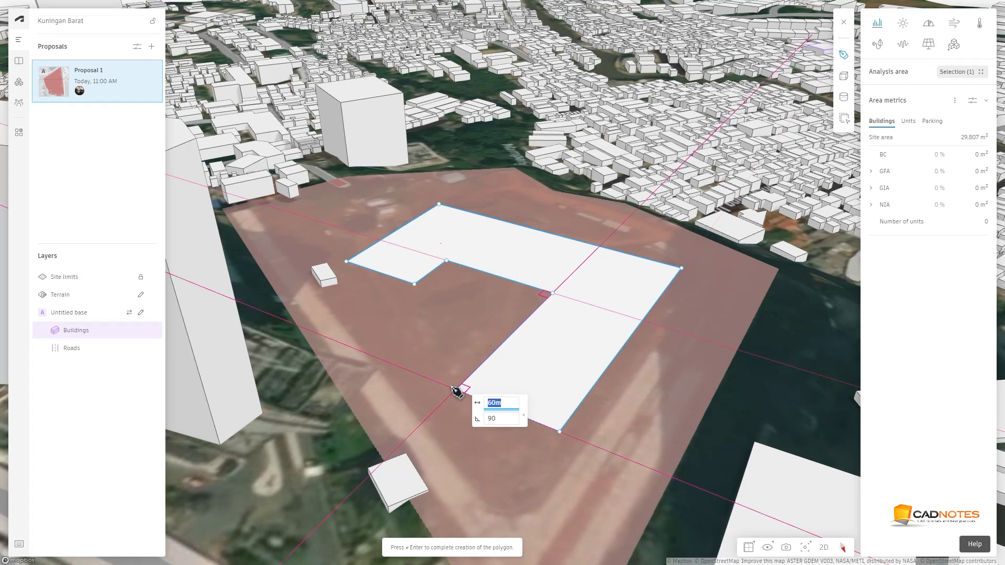
pyautogui.press('Return')
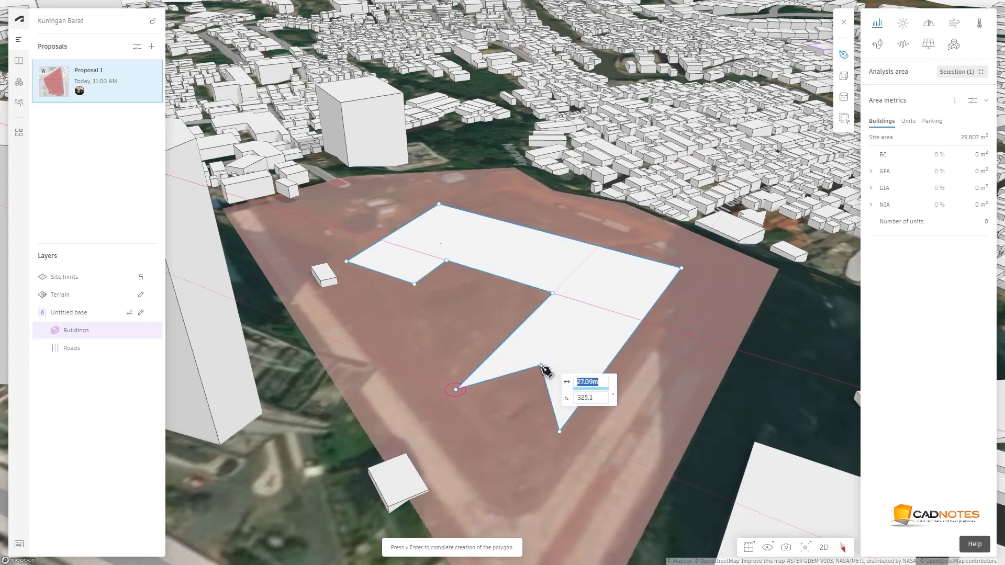
pyautogui.press('Return')
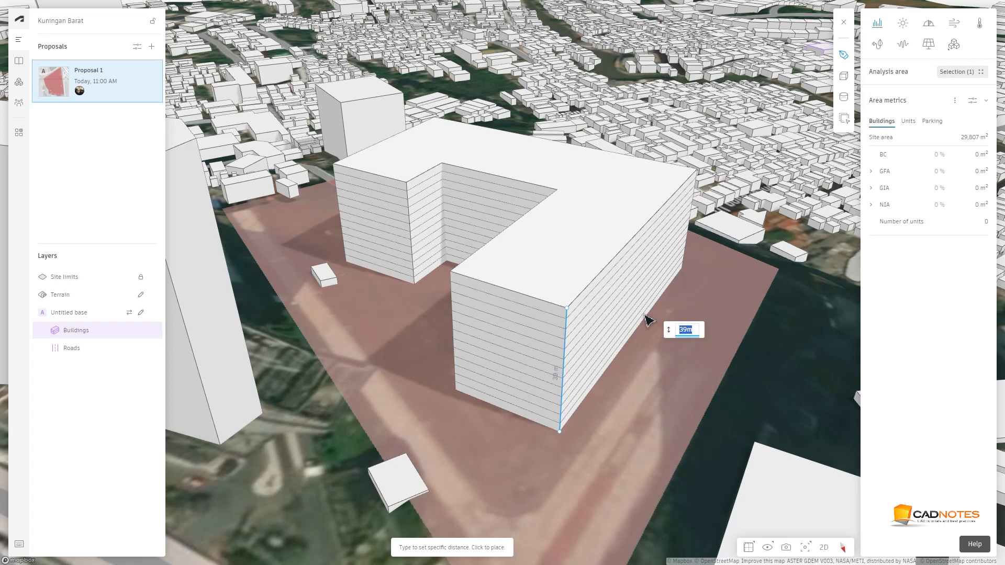
# Extrude the footprint into a building 51 m tall
pyautogui.write('50')
pyautogui.press('BackSpace')
pyautogui.write('1m')
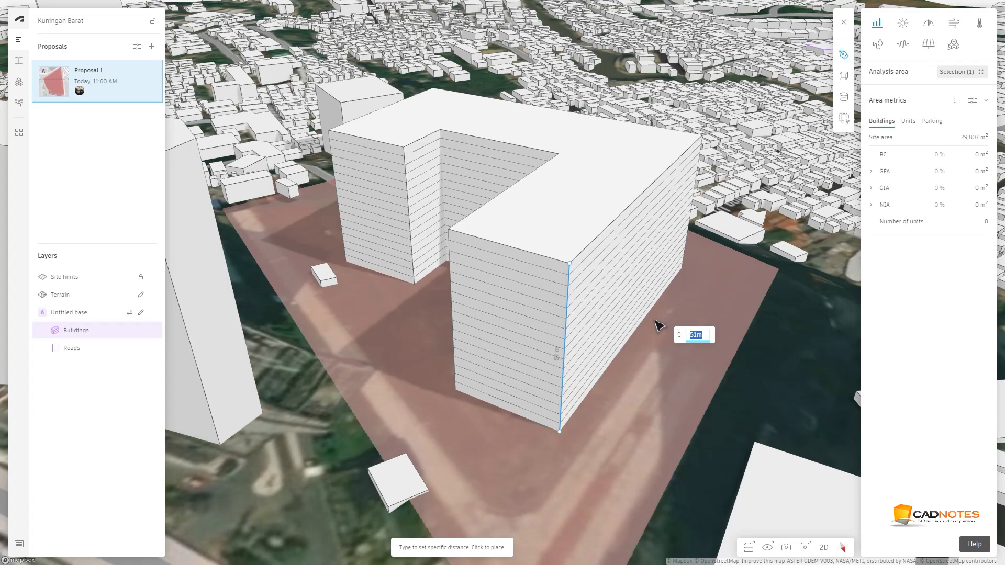
pyautogui.click(656, 323)
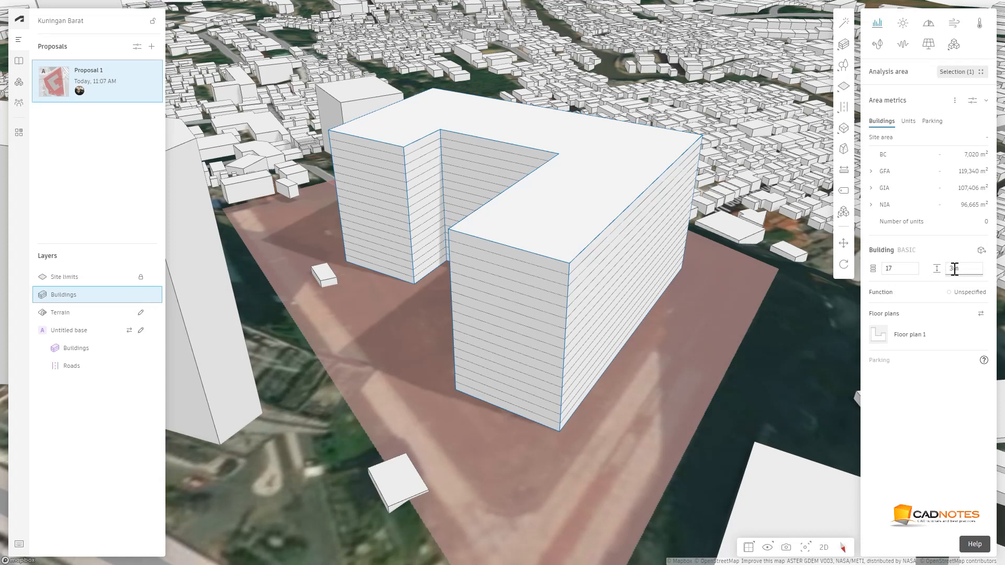
# Set the building's floor-to-floor height to 3.5 m
pyautogui.doubleClick(954, 268)
pyautogui.click(954, 268)
pyautogui.write('.5')
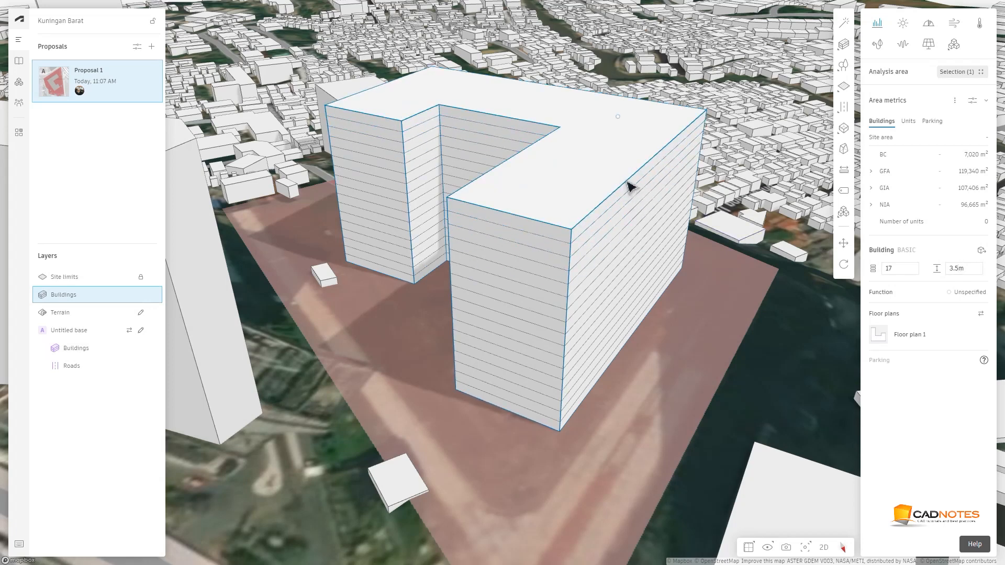
pyautogui.press('Escape')
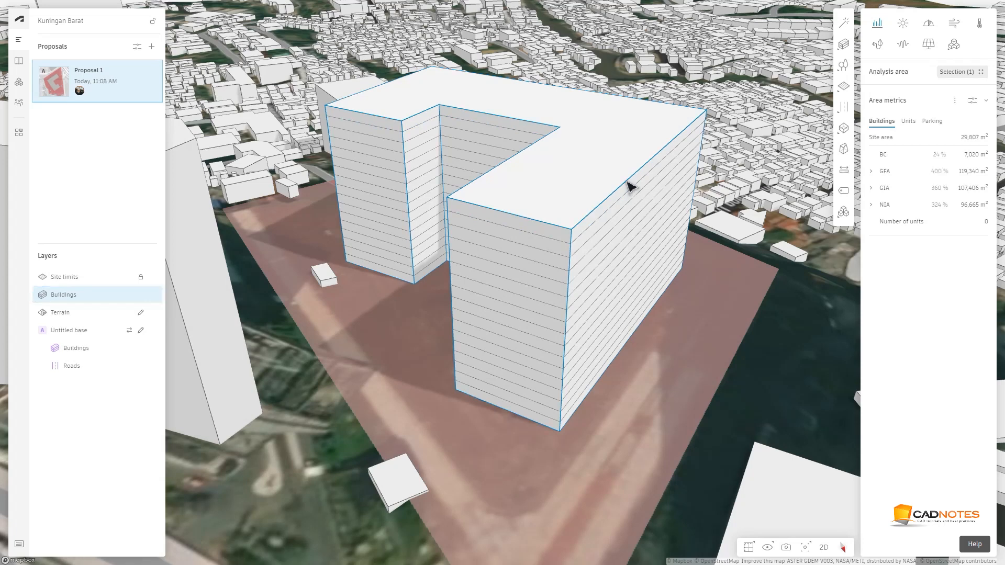
# Select the building and use Move in vertical mode to shift it 10.5 m vertically
pyautogui.click(628, 139)
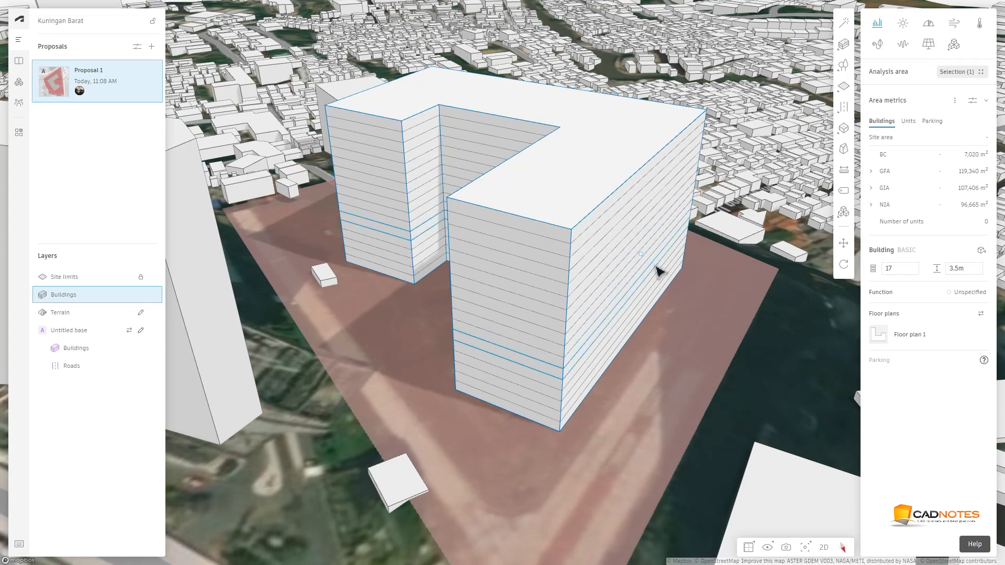
pyautogui.click(844, 245)
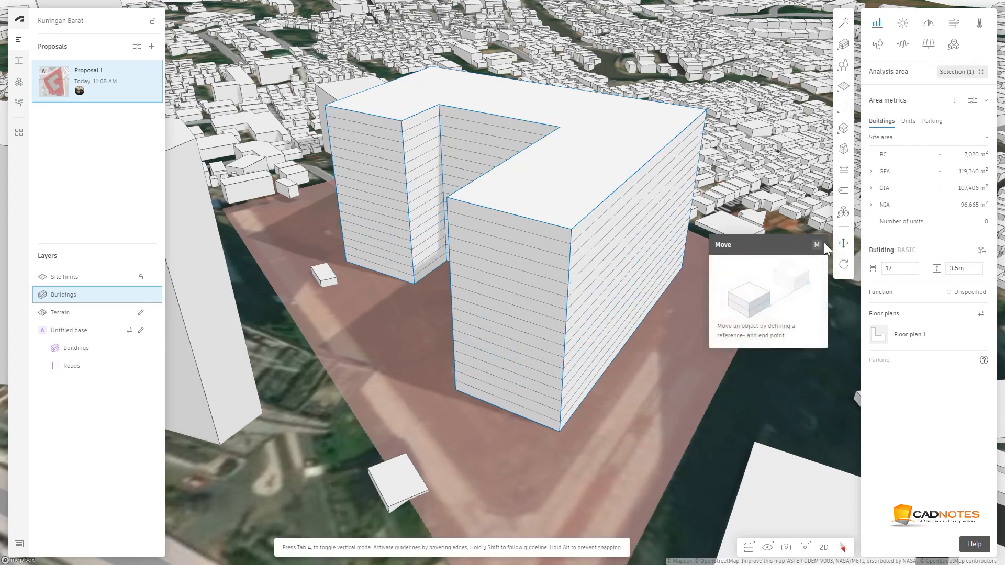
pyautogui.click(694, 219)
pyautogui.press('Tab')
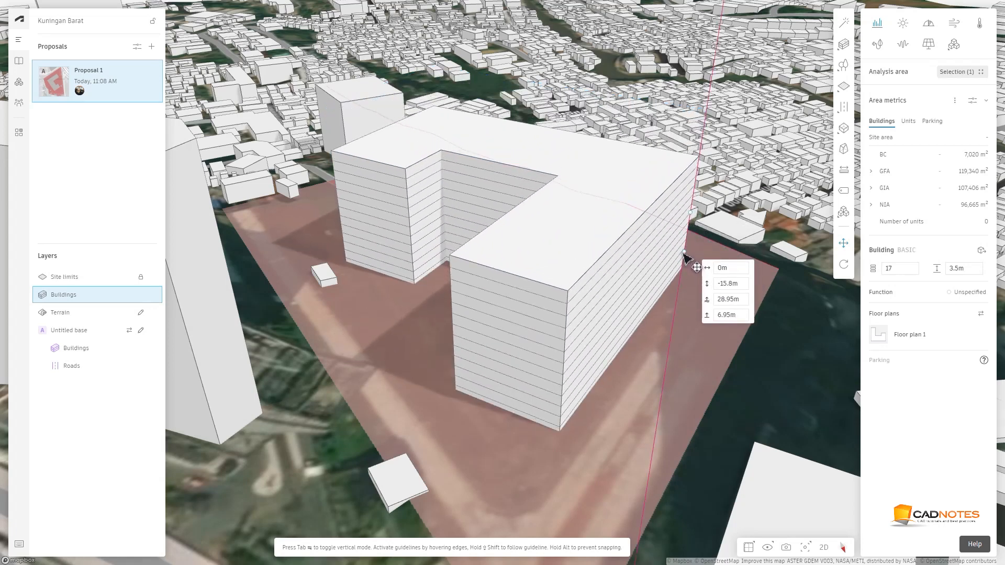
pyautogui.press('Tab')
pyautogui.press('Tab')
pyautogui.write('-10.5')
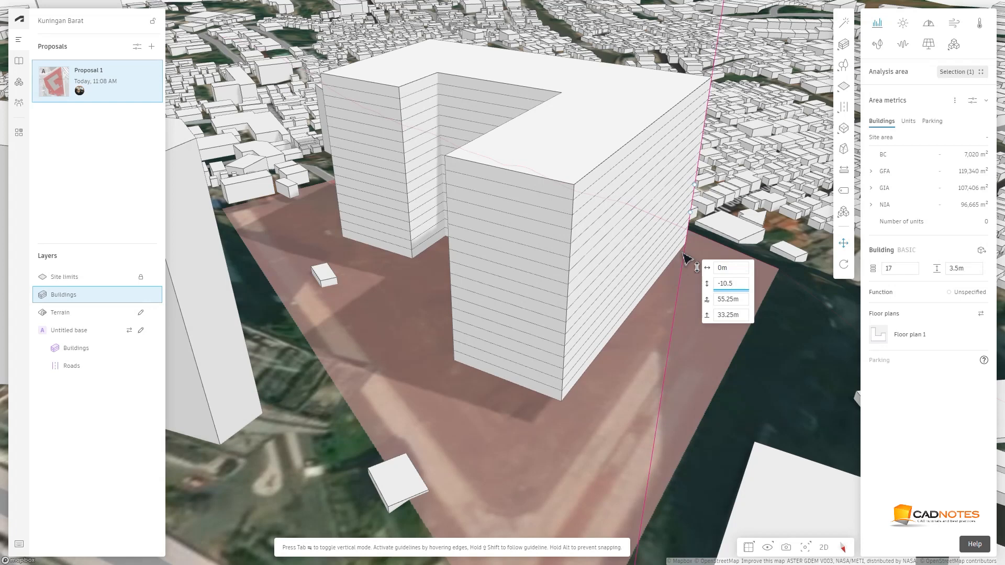
pyautogui.press('BackSpace')
pyautogui.press('BackSpace')
pyautogui.press('BackSpace')
pyautogui.press('BackSpace')
pyautogui.press('BackSpace')
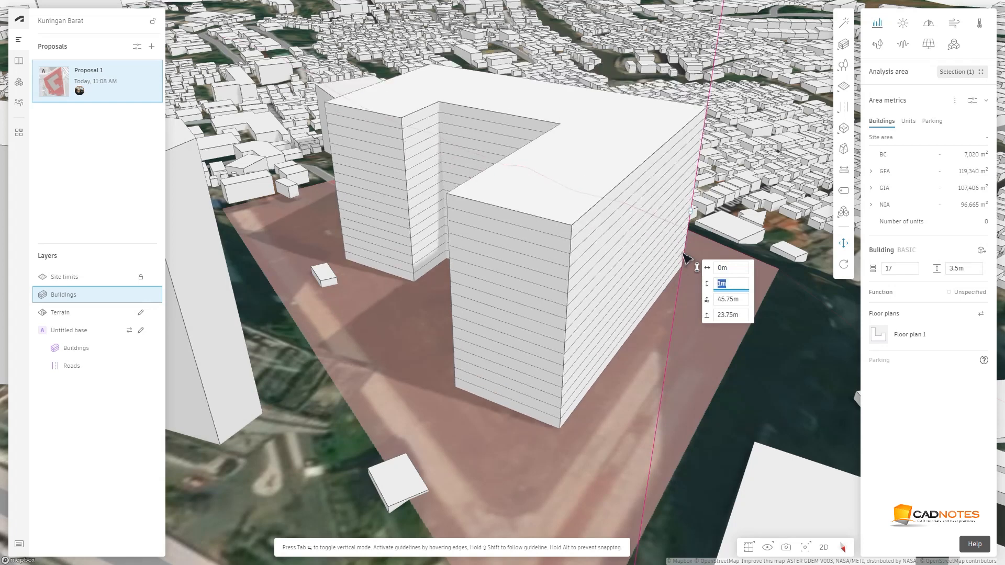
pyautogui.write('10.5')
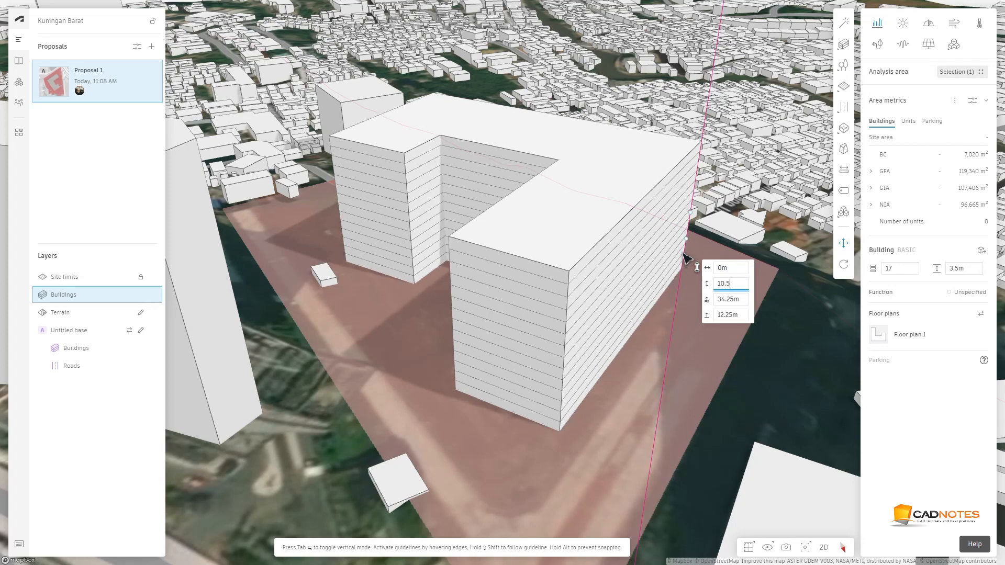
pyautogui.press('Return')
# Select the ground floor of the building and set its height to 5 m
pyautogui.moveTo(678, 347); pyautogui.dragTo(650, 341, button='right')
pyautogui.moveTo(648, 344); pyautogui.dragTo(643, 360, button='right')
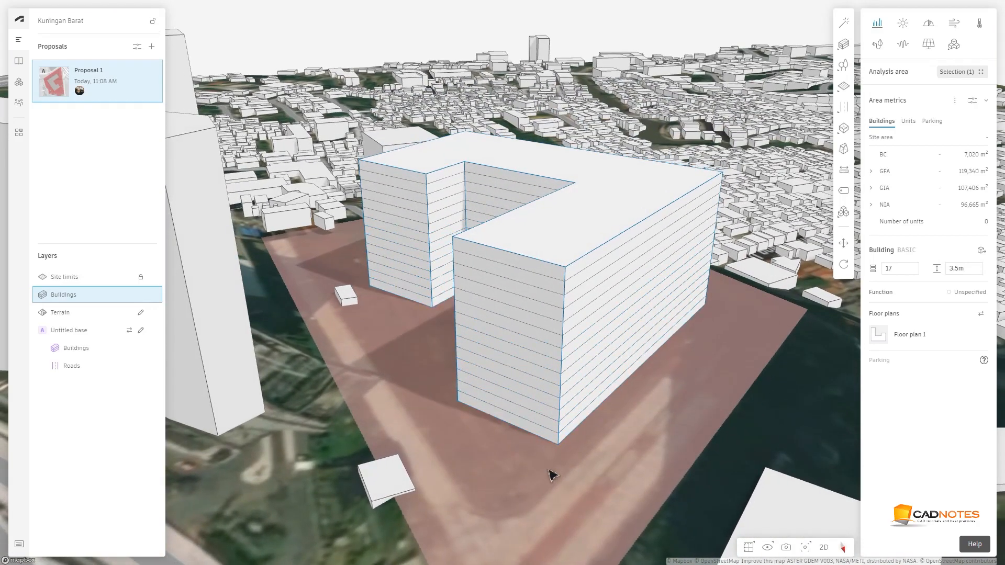
pyautogui.scroll(5, 554, 455)
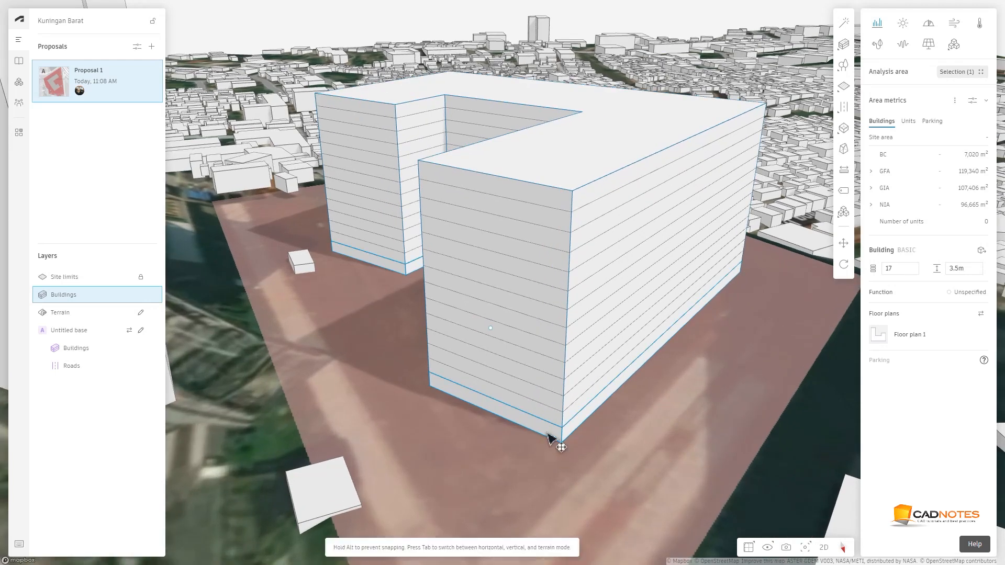
pyautogui.click(555, 437)
pyautogui.moveTo(967, 269); pyautogui.dragTo(938, 279)
pyautogui.write('5')
pyautogui.press('Return')
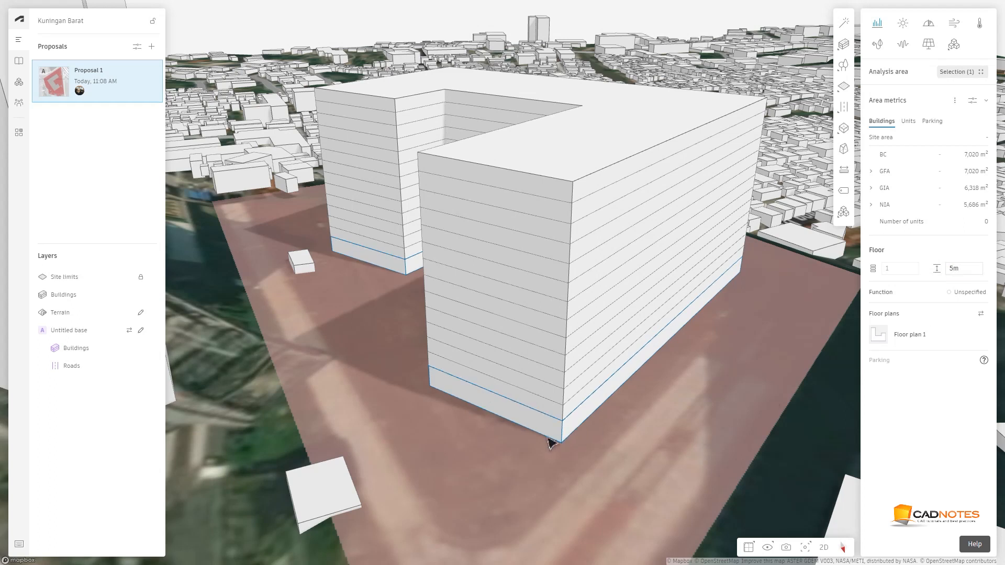
# Select the floor above the ground floor and set its height to 4 m
pyautogui.click(543, 409)
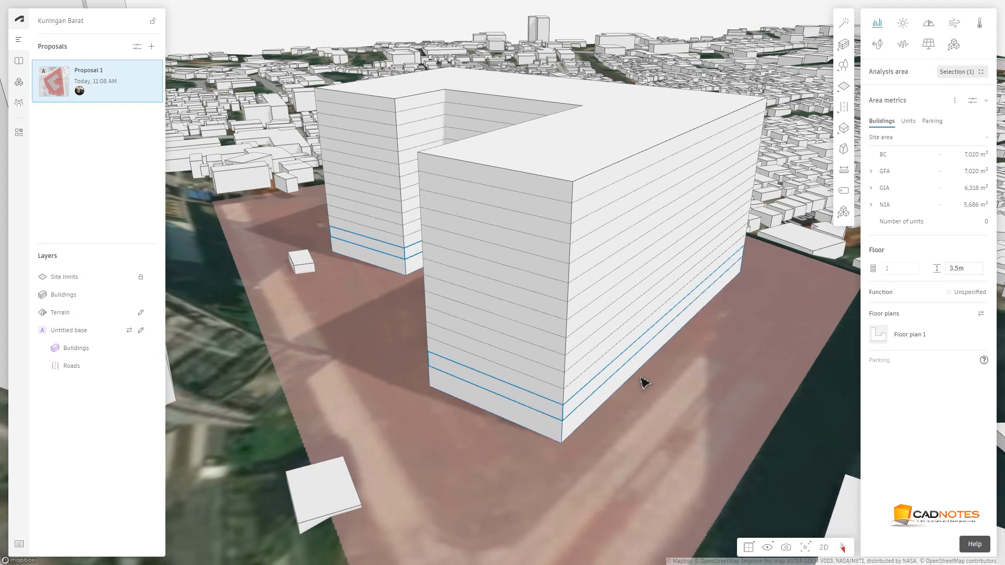
pyautogui.moveTo(974, 271); pyautogui.dragTo(933, 272)
pyautogui.write('4')
pyautogui.press('Return')
pyautogui.press('Escape')
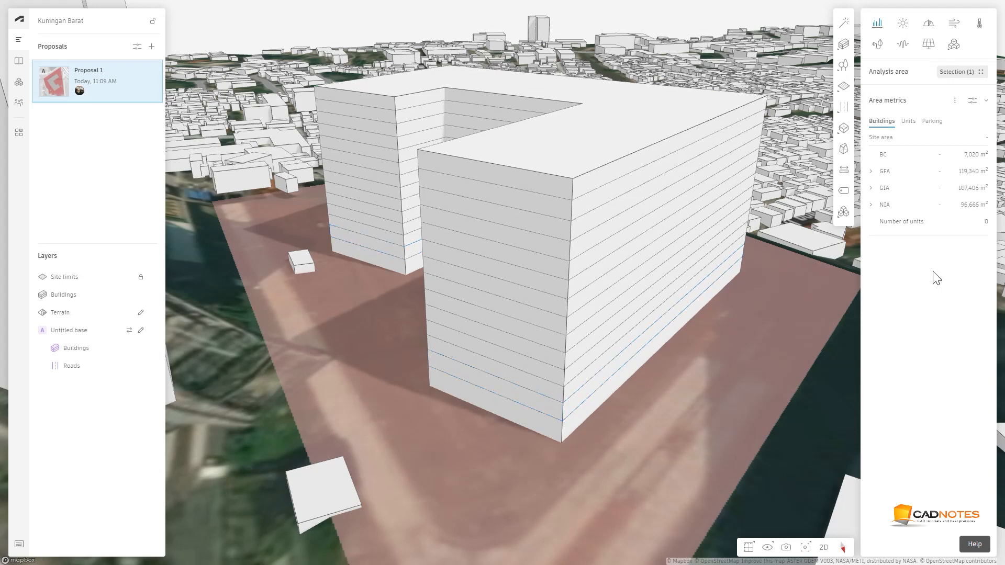
pyautogui.scroll(5, 623, 311)
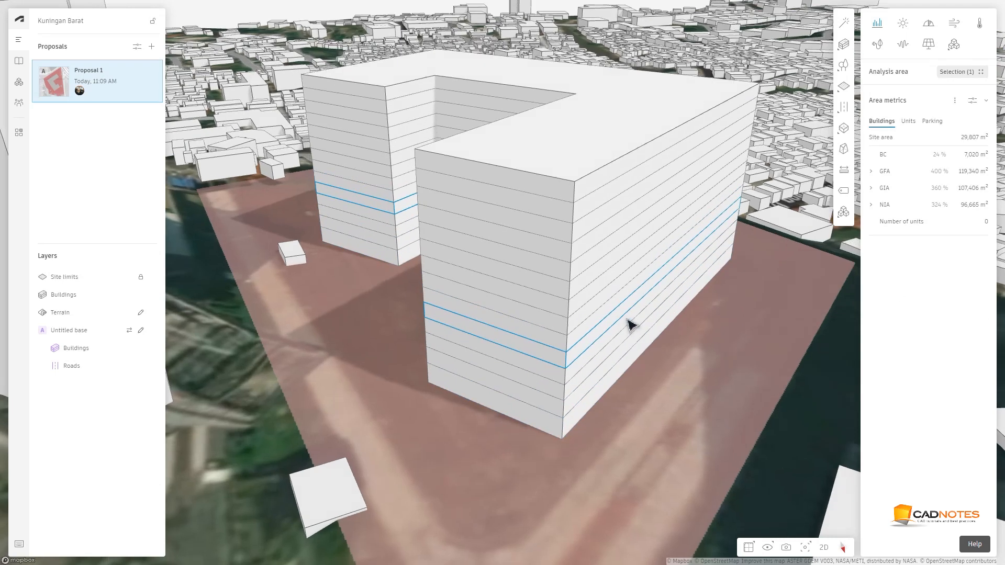
pyautogui.scroll(-5, 607, 296)
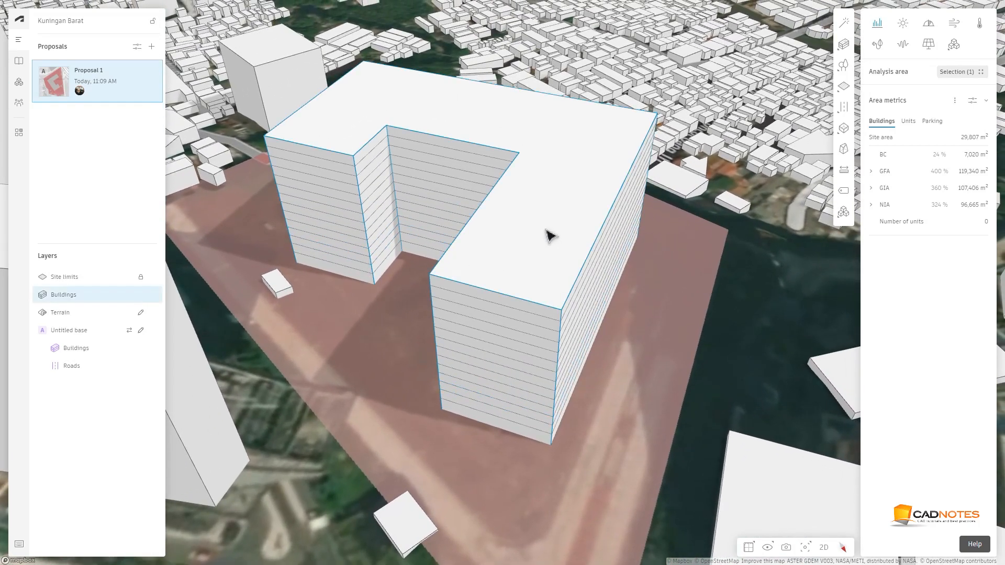
# Open the building's floor plan editor and select all of its floors
pyautogui.click(548, 235)
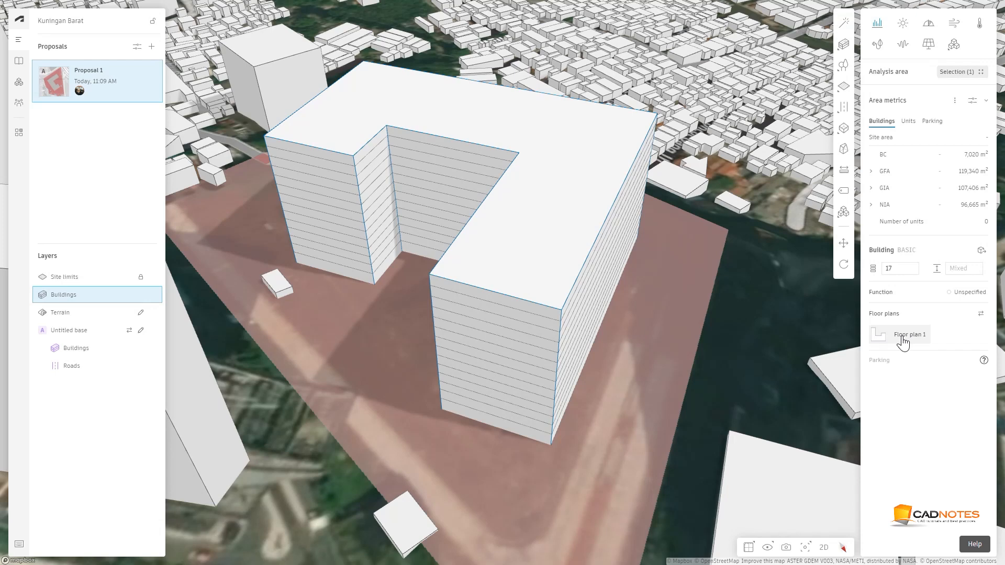
pyautogui.click(902, 337)
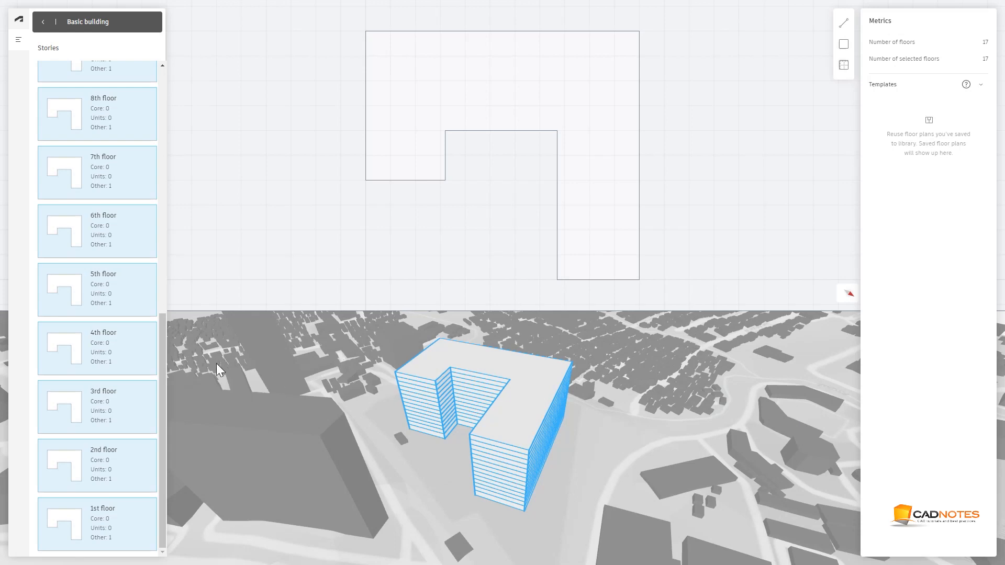
pyautogui.moveTo(164, 347); pyautogui.dragTo(172, 367)
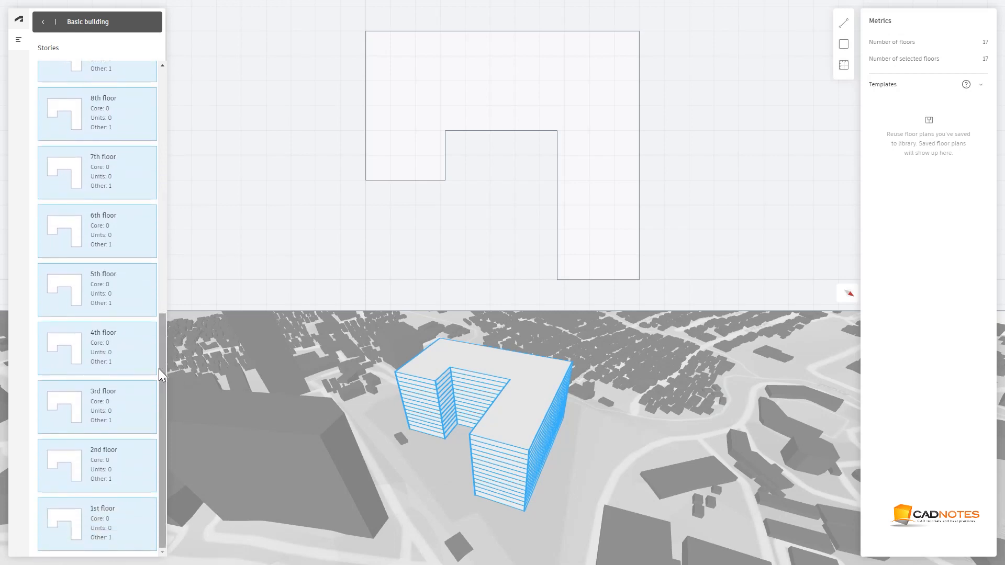
pyautogui.rightClick(97, 350)
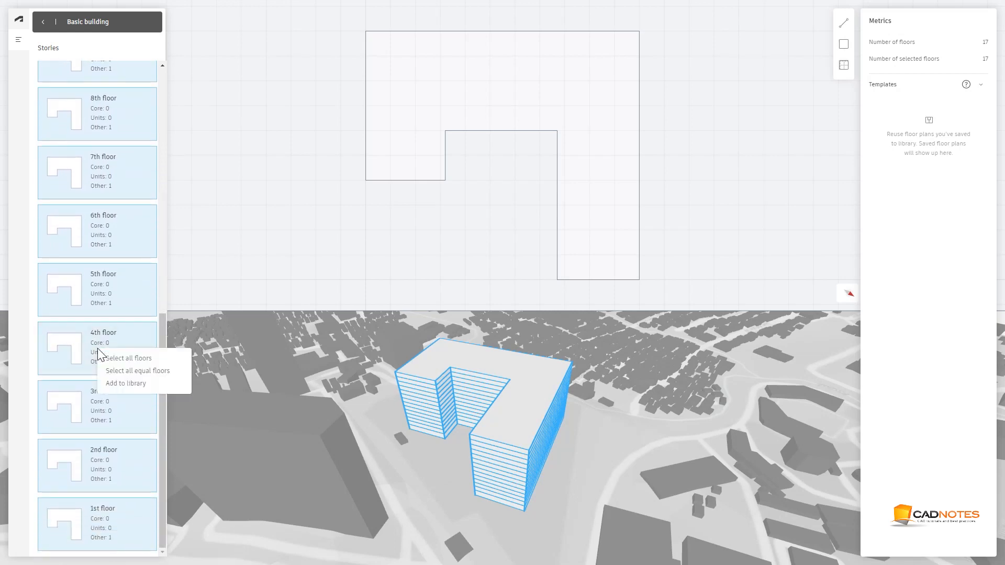
pyautogui.click(127, 360)
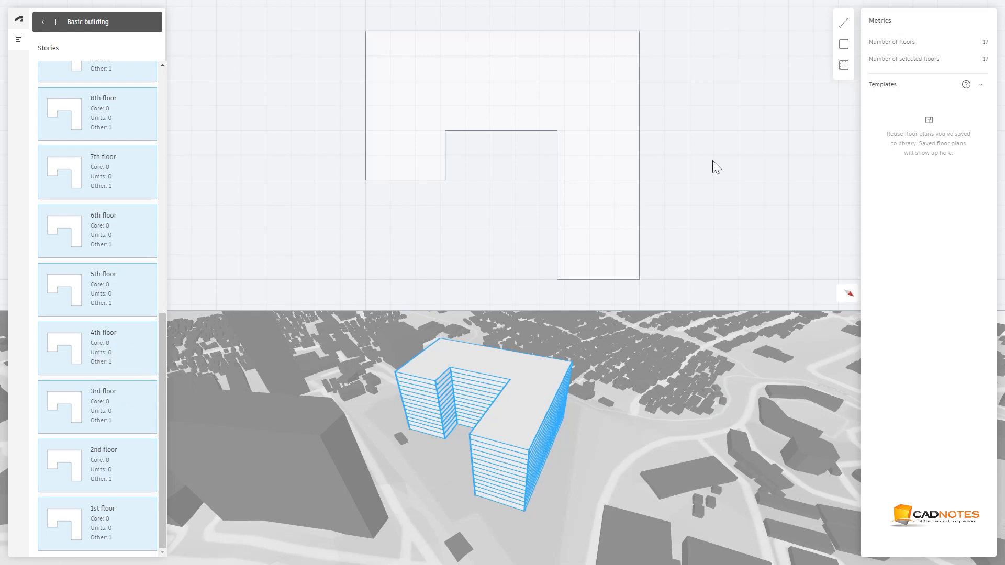
# Draw a rectangle about 43 m by 18 m inside the plan's upper wing, centred between the wings
pyautogui.click(843, 44)
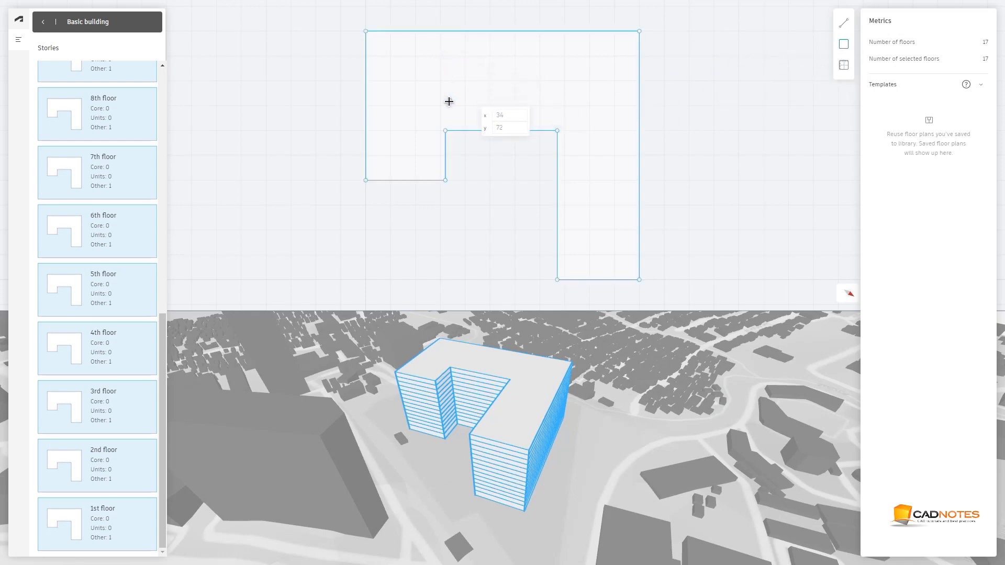
pyautogui.click(449, 103)
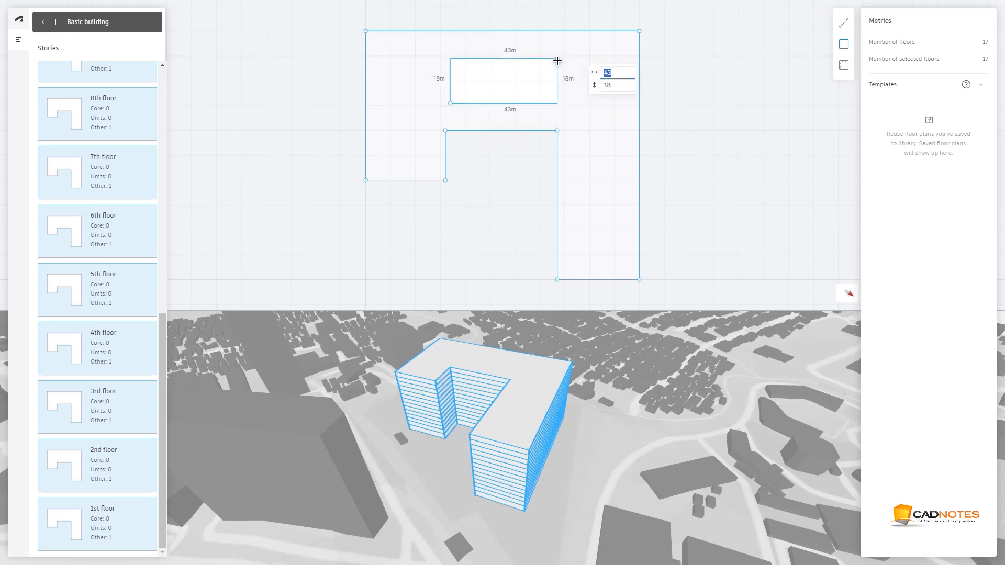
pyautogui.click(559, 65)
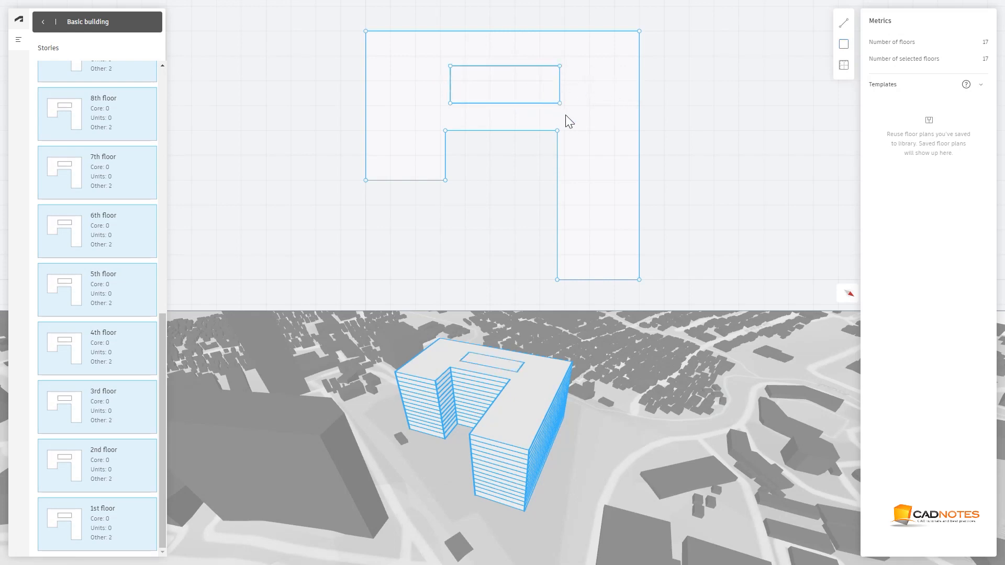
pyautogui.press('Escape')
# Assign the Core unit type to the new rectangle
pyautogui.click(516, 79)
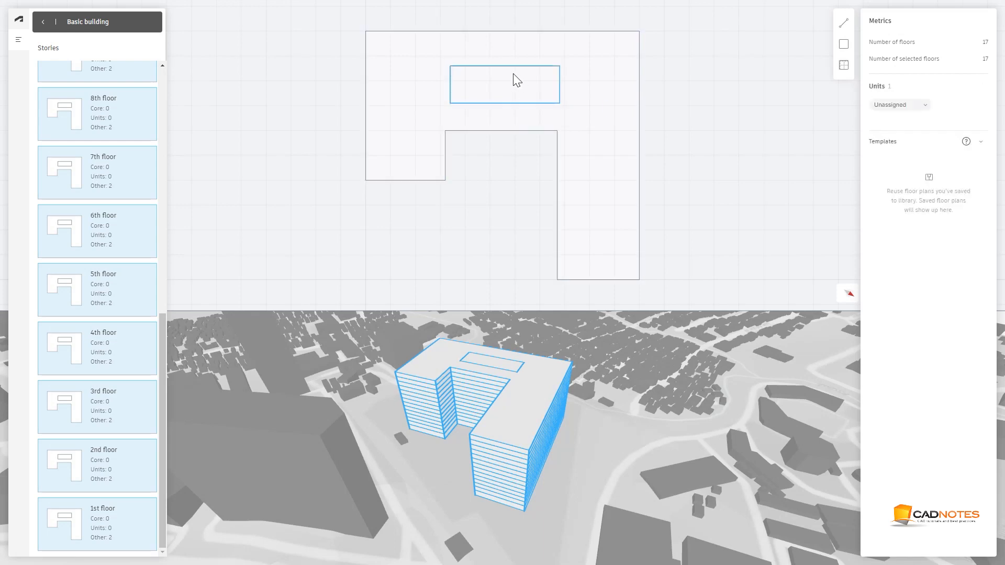
pyautogui.click(881, 106)
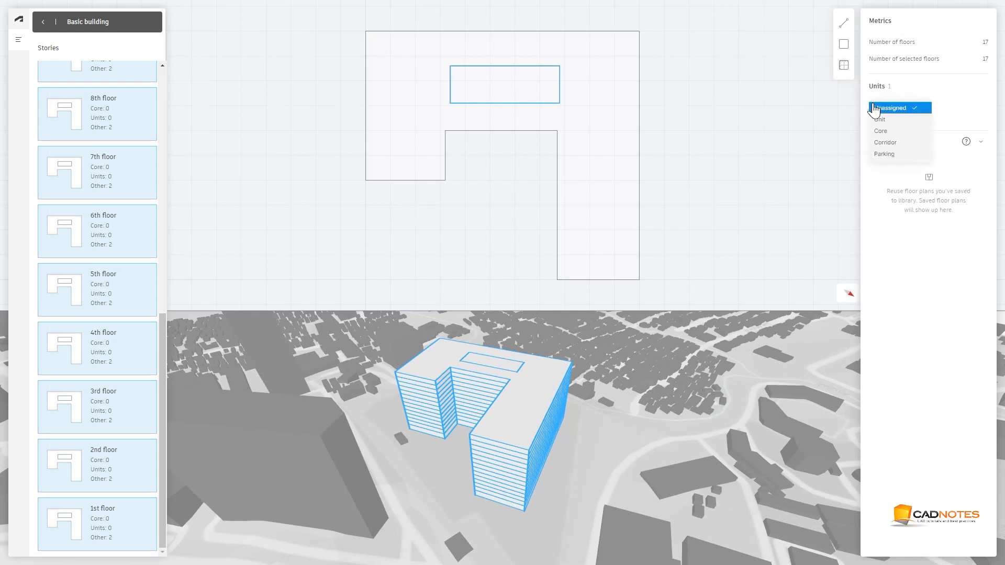
pyautogui.click(896, 132)
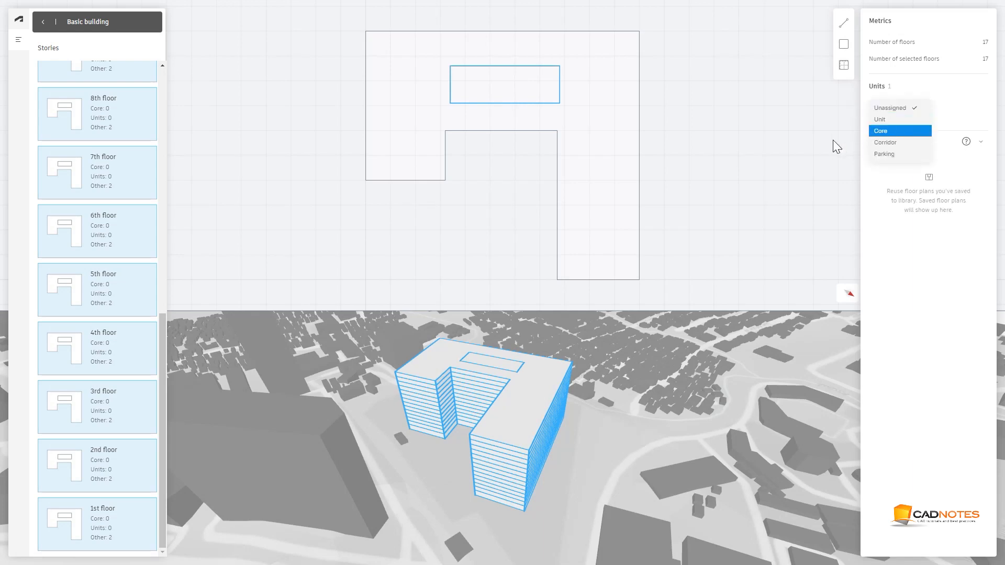
pyautogui.press('Escape')
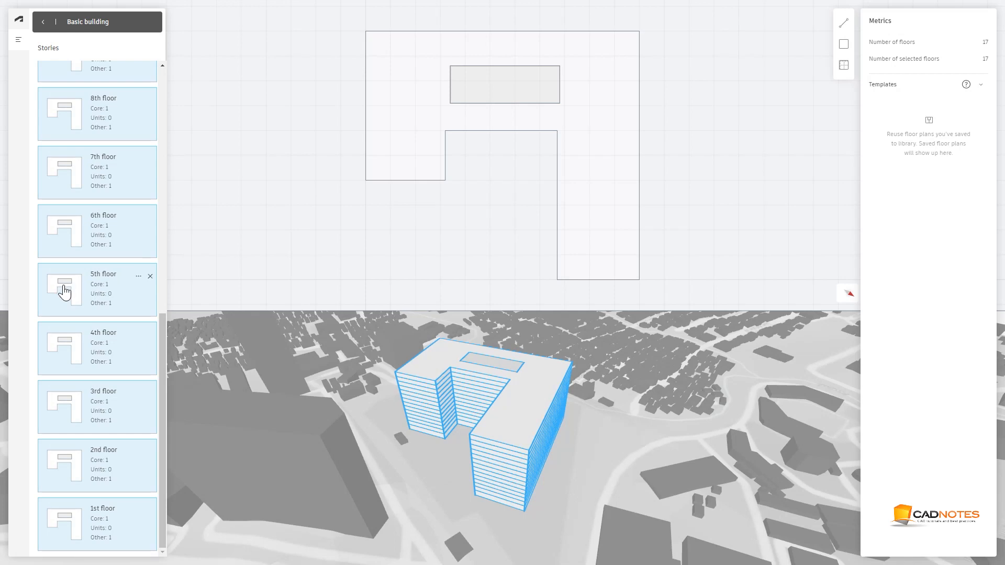
# Select the 1st, 2nd and 3rd floors and assign Parking to their floor area
pyautogui.click(95, 524)
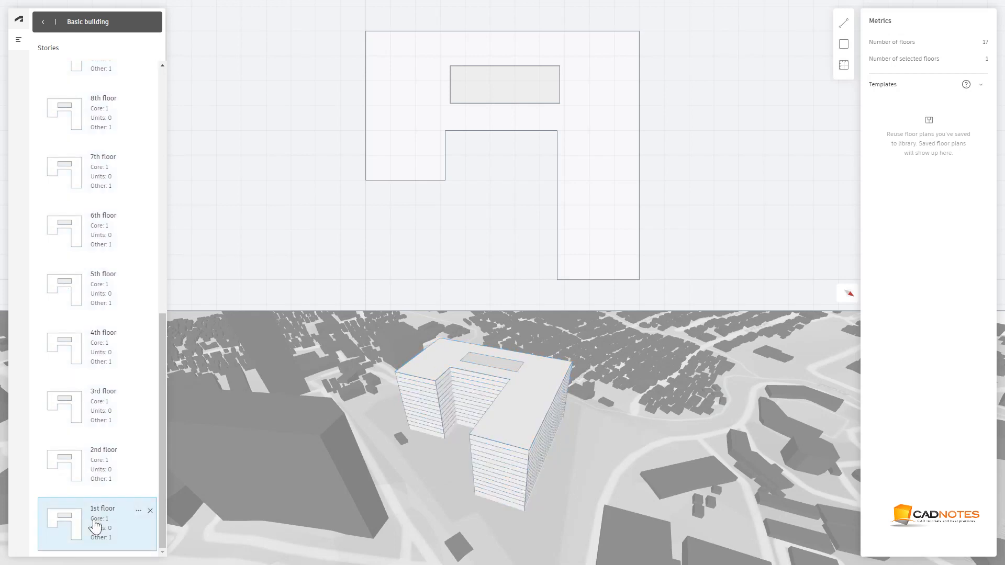
pyautogui.keyDown('shift'); pyautogui.click(100, 482); pyautogui.keyUp('shift')
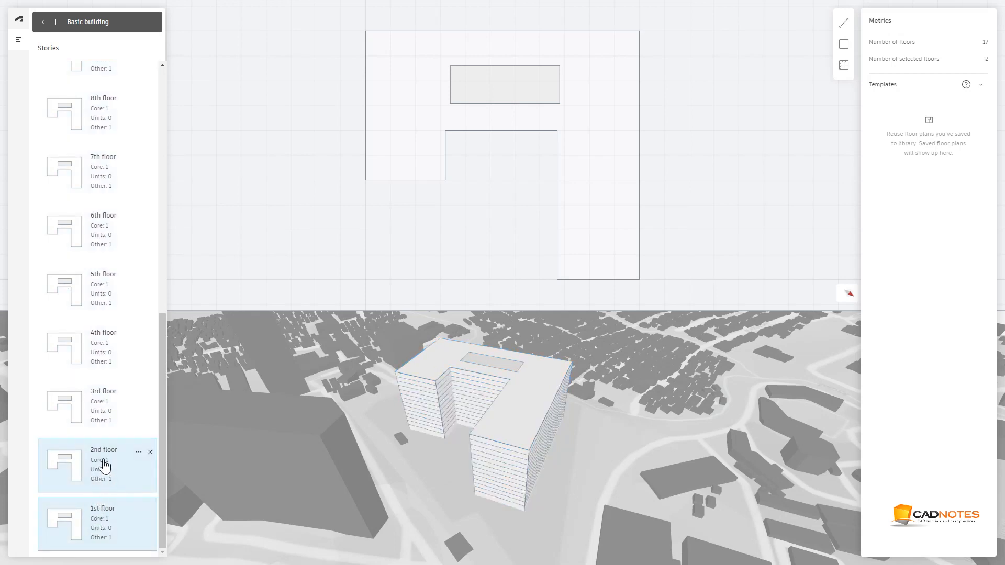
pyautogui.keyDown('shift'); pyautogui.click(102, 422); pyautogui.keyUp('shift')
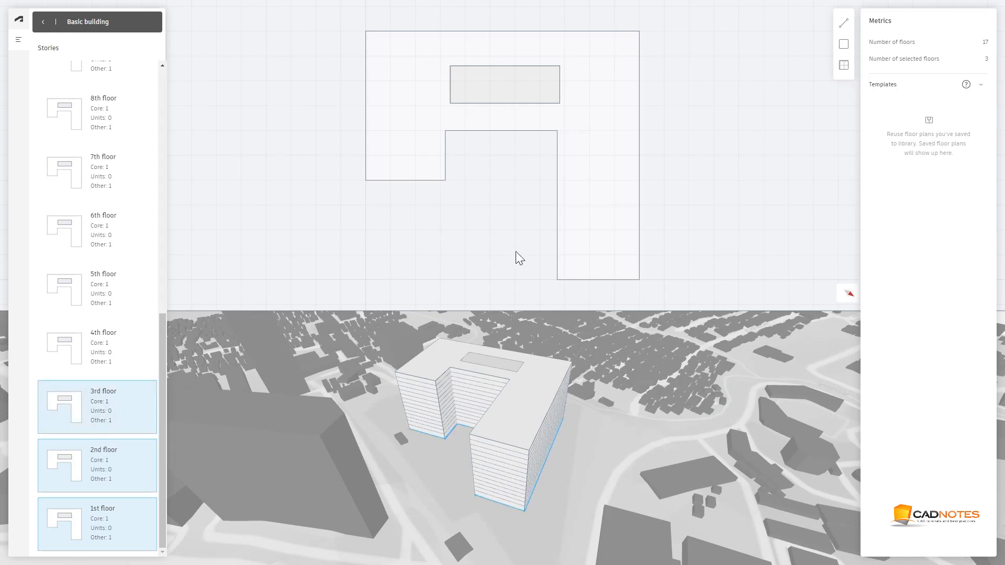
pyautogui.click(605, 155)
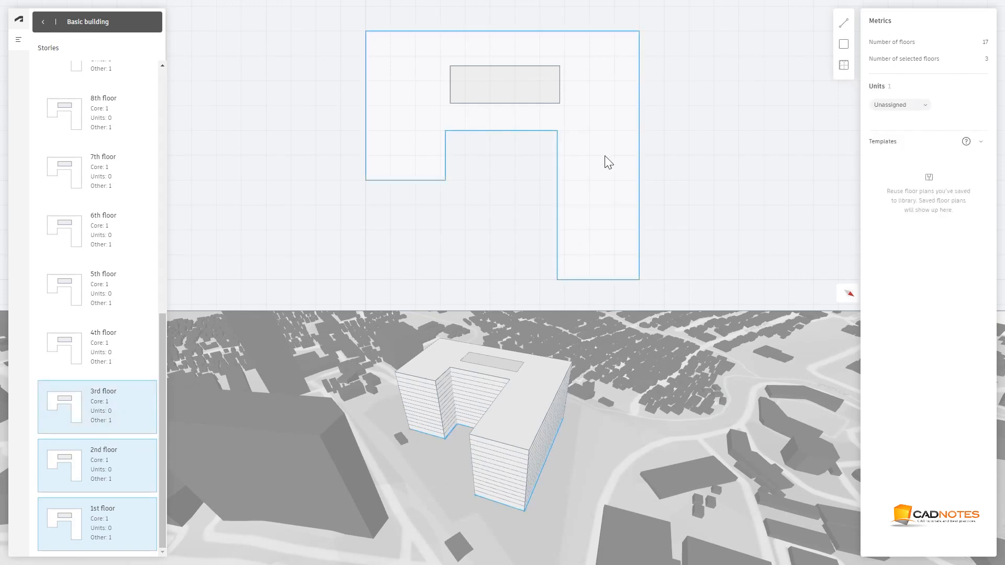
pyautogui.click(896, 105)
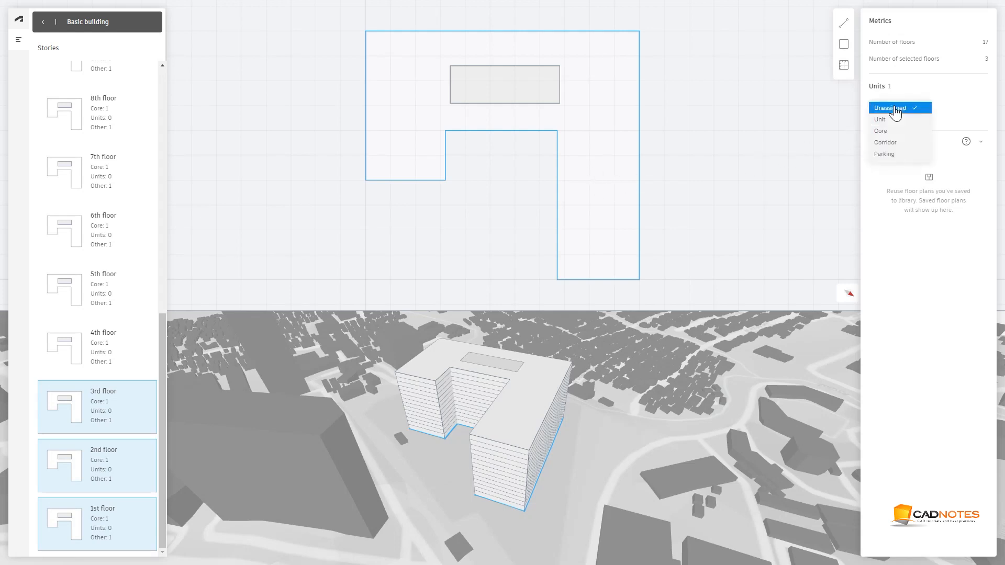
pyautogui.click(890, 154)
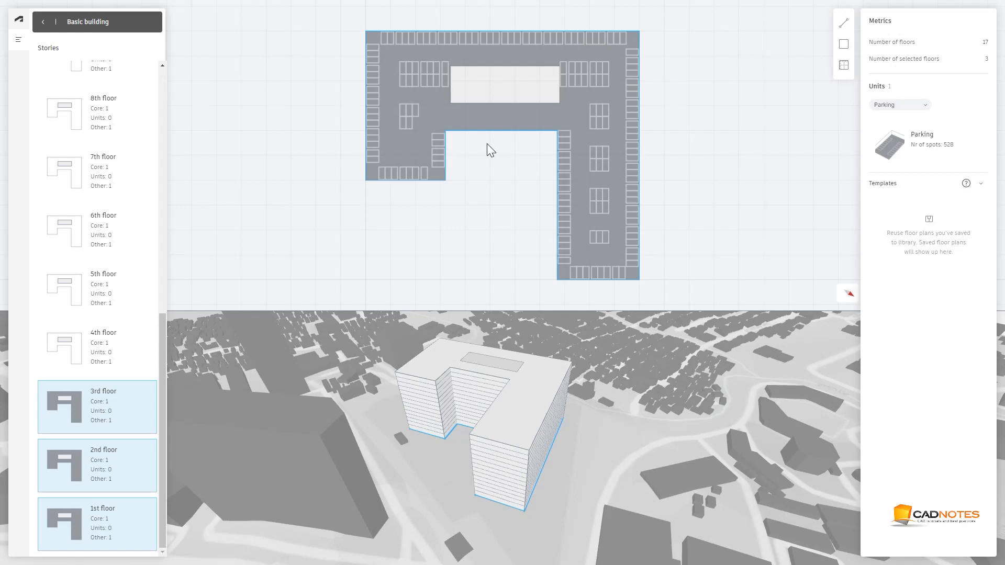
# Open the parking settings and try a 30° parking angle before resetting it to 0
pyautogui.moveTo(106, 445)
pyautogui.click(913, 140)
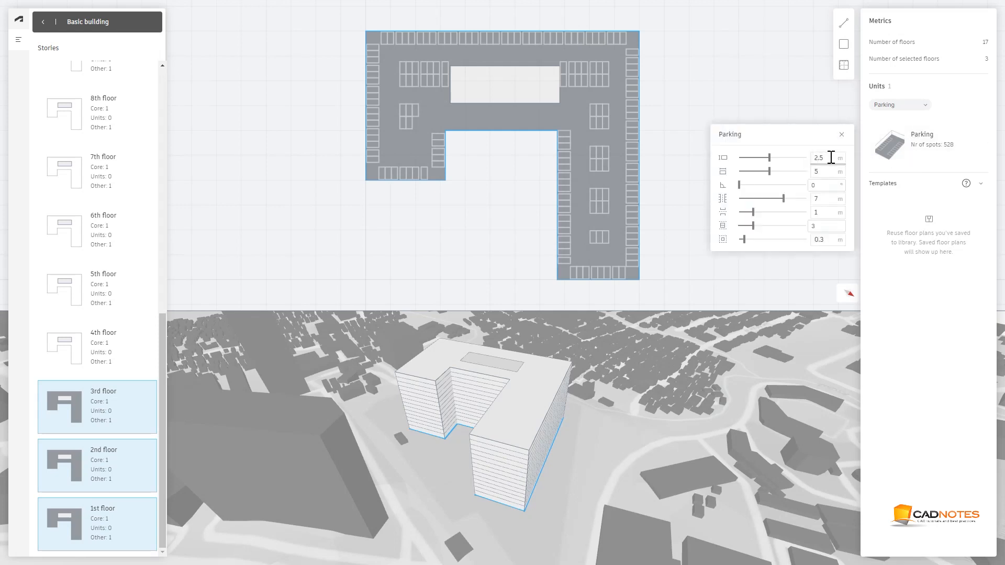
pyautogui.click(830, 157)
pyautogui.doubleClick(827, 187)
pyautogui.write('30')
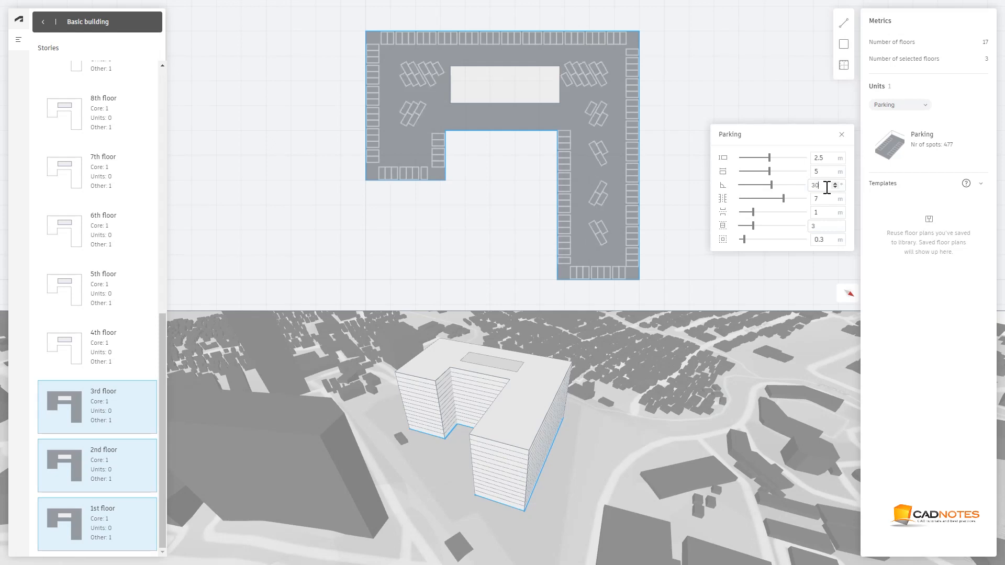
pyautogui.doubleClick(823, 186)
pyautogui.write('0')
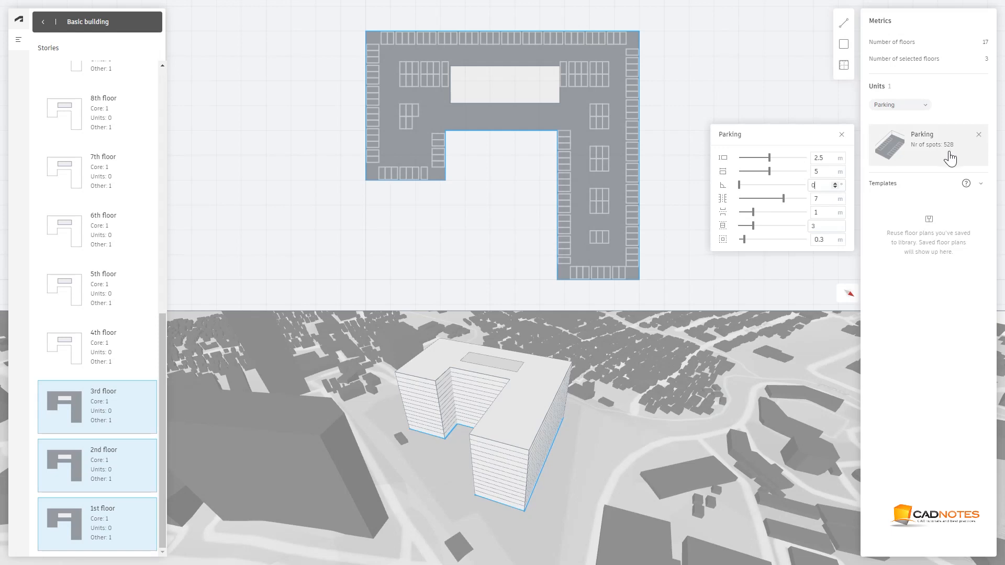
pyautogui.click(714, 105)
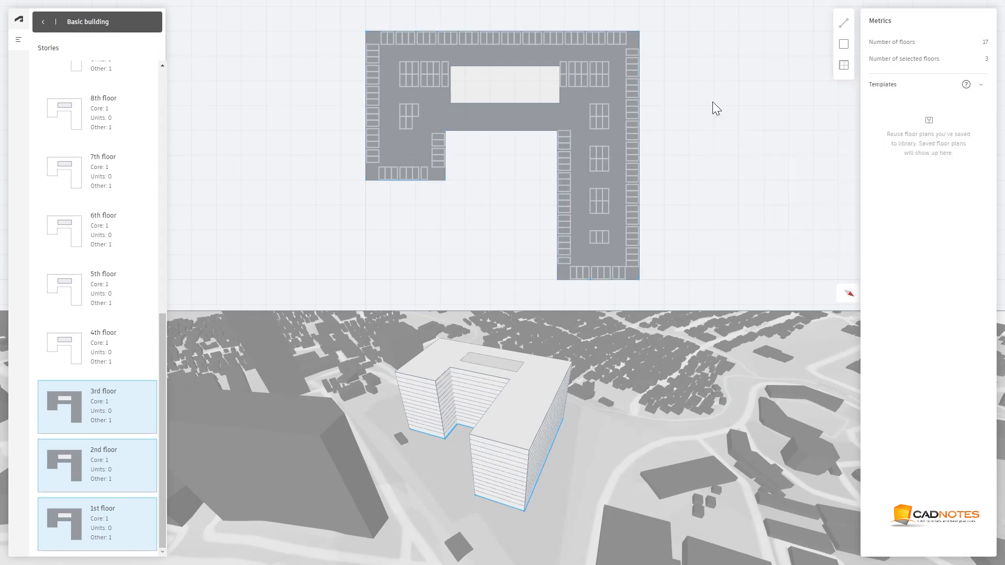
# Select the 6th to 17th floors by selecting all floors and deselecting the 1st to 5th
pyautogui.click(115, 353)
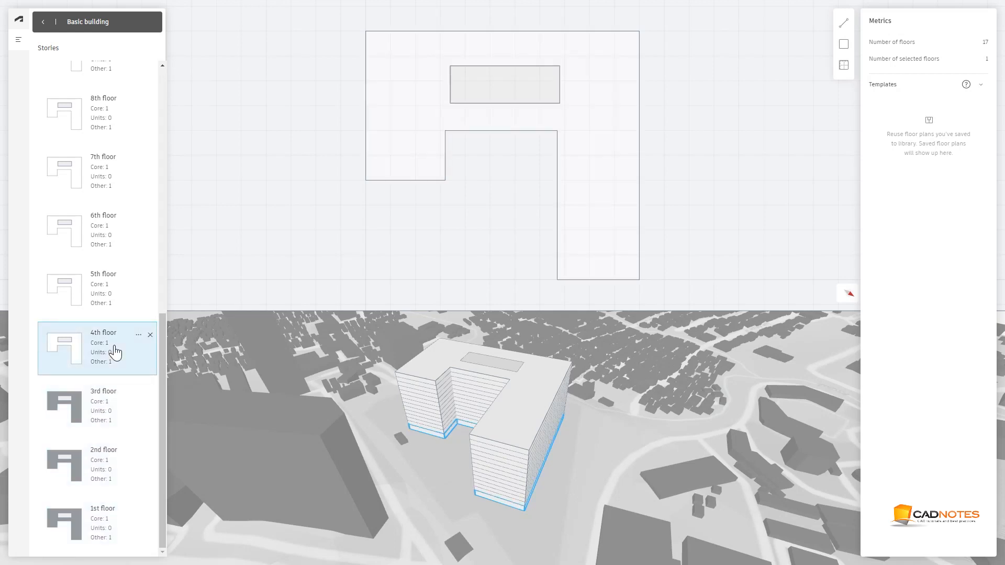
pyautogui.click(110, 300)
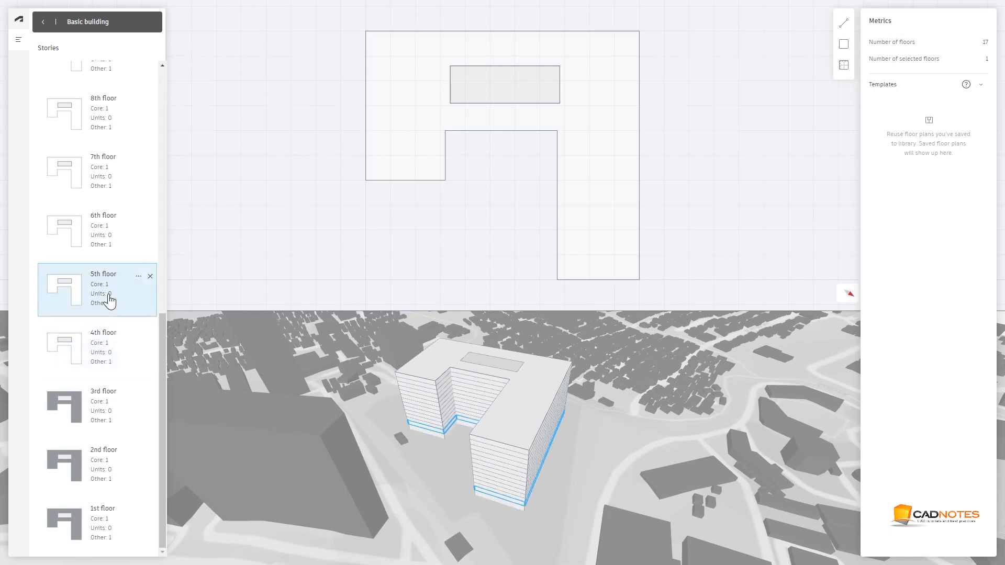
pyautogui.click(113, 253)
pyautogui.rightClick(112, 245)
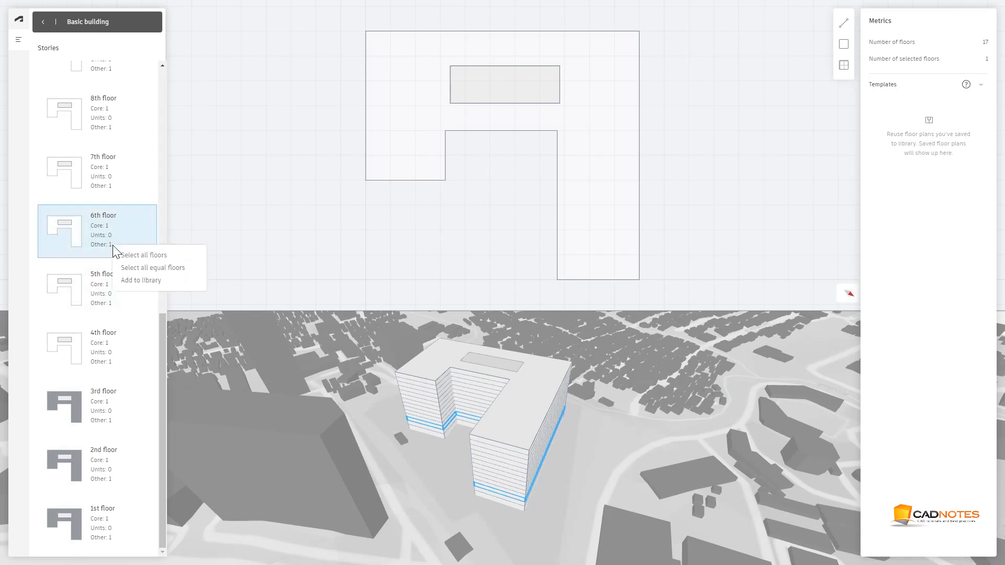
pyautogui.click(124, 256)
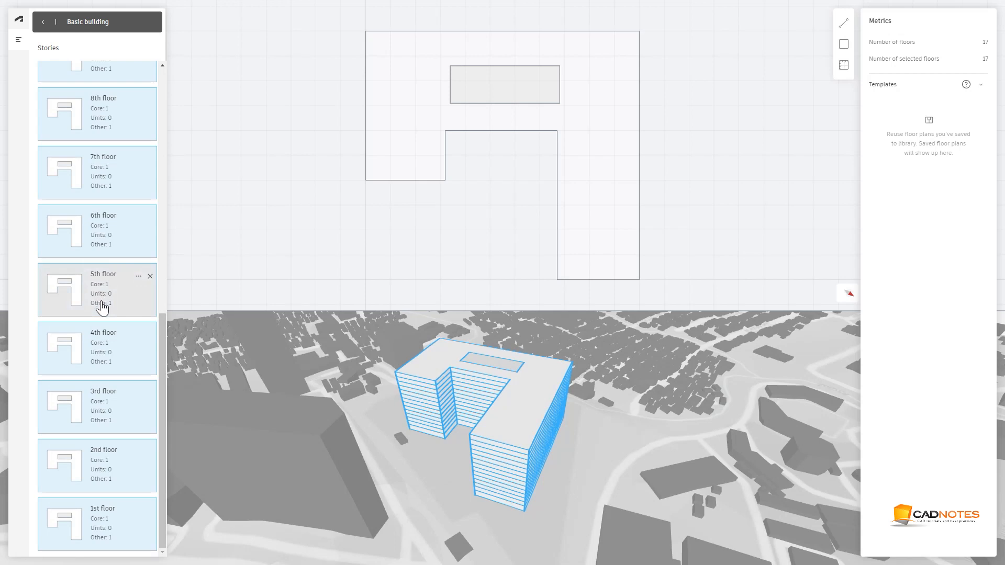
pyautogui.keyDown('ctrl'); pyautogui.click(103, 295); pyautogui.keyUp('ctrl')
pyautogui.keyDown('ctrl'); pyautogui.click(102, 348); pyautogui.keyUp('ctrl')
pyautogui.keyDown('ctrl'); pyautogui.click(103, 411); pyautogui.keyUp('ctrl')
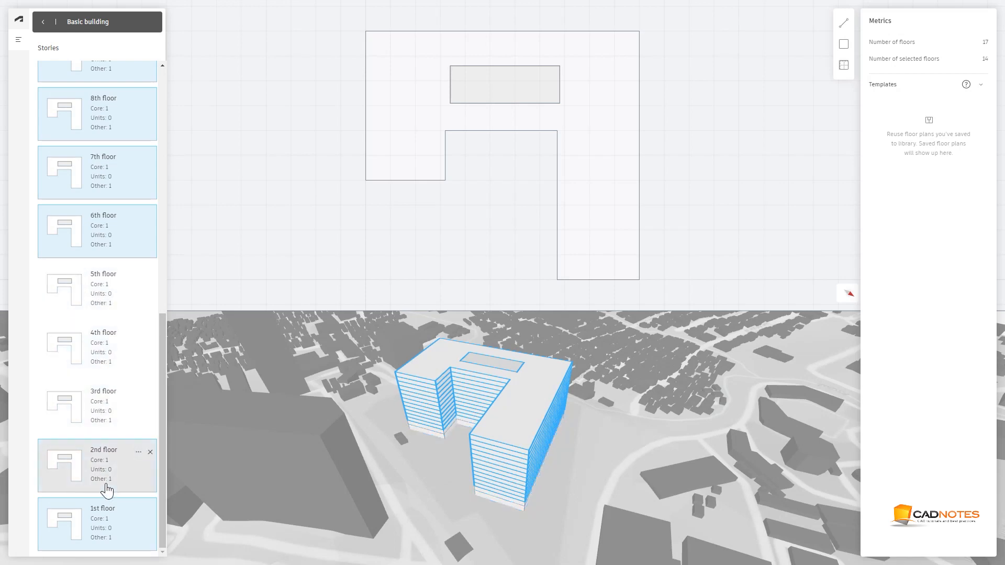
pyautogui.keyDown('ctrl'); pyautogui.click(105, 484); pyautogui.keyUp('ctrl')
pyautogui.keyDown('ctrl'); pyautogui.click(101, 529); pyautogui.keyUp('ctrl')
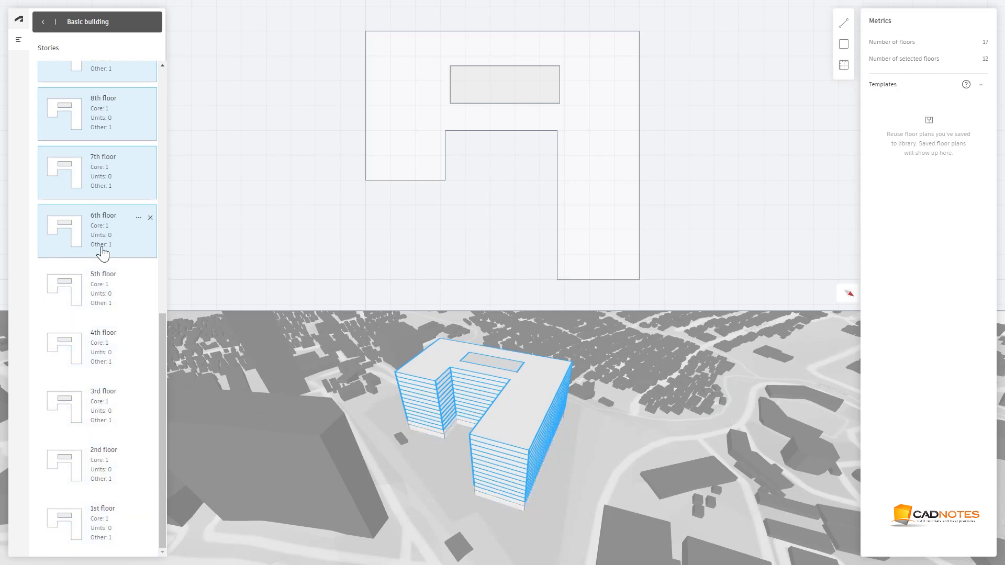
pyautogui.moveTo(162, 350); pyautogui.dragTo(173, 96)
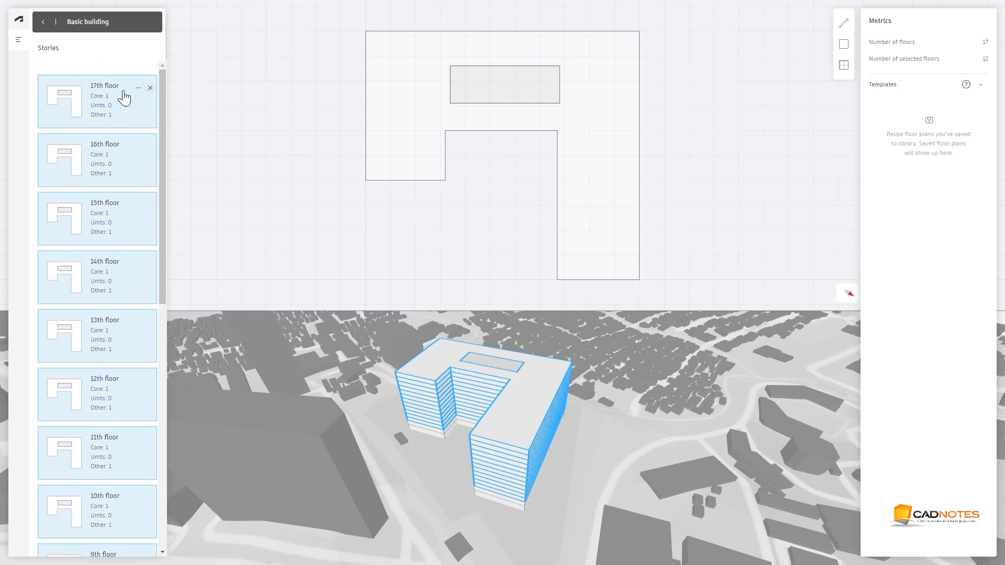
pyautogui.keyDown('ctrl'); pyautogui.click(100, 108); pyautogui.keyUp('ctrl')
pyautogui.keyDown('ctrl'); pyautogui.click(101, 107); pyautogui.keyUp('ctrl')
# Draw a divider line from the left wing's lower edge up and across to the core's upper-left corner
pyautogui.click(843, 23)
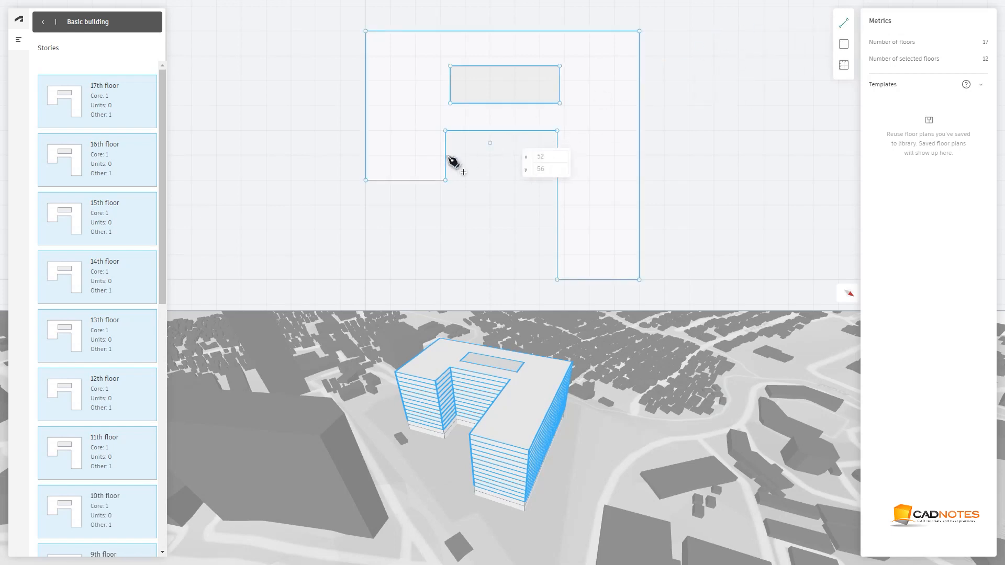
pyautogui.click(413, 181)
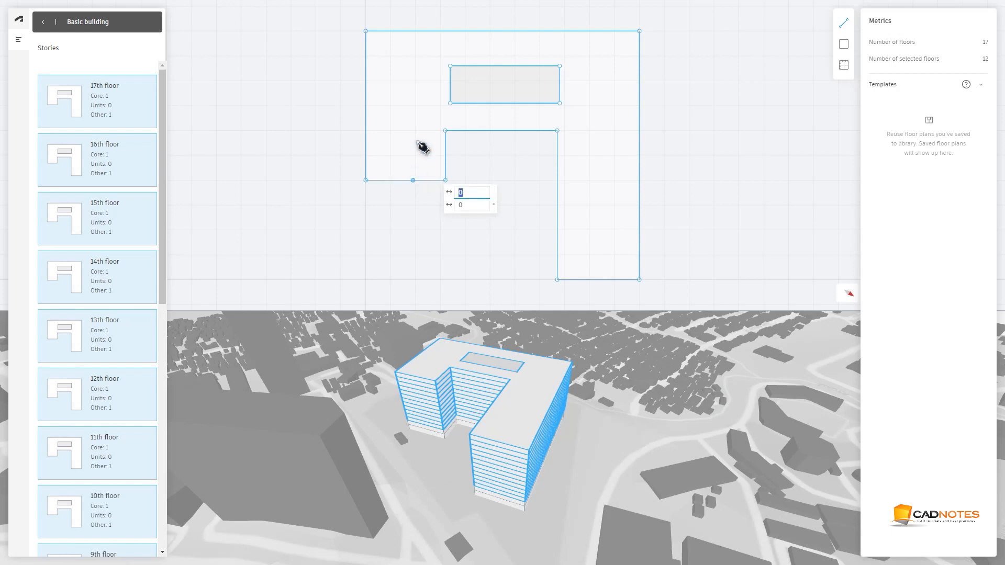
pyautogui.click(418, 66)
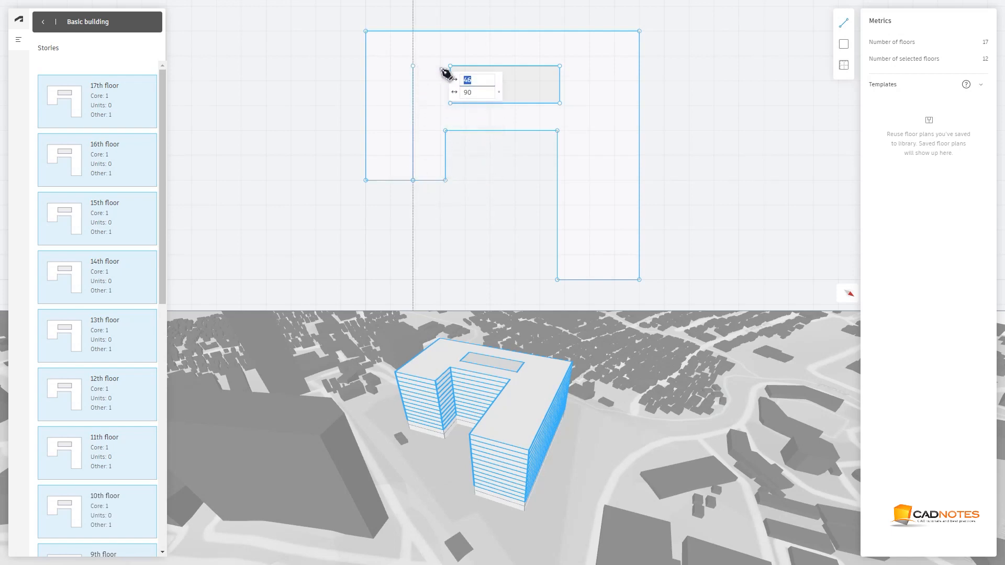
pyautogui.click(450, 67)
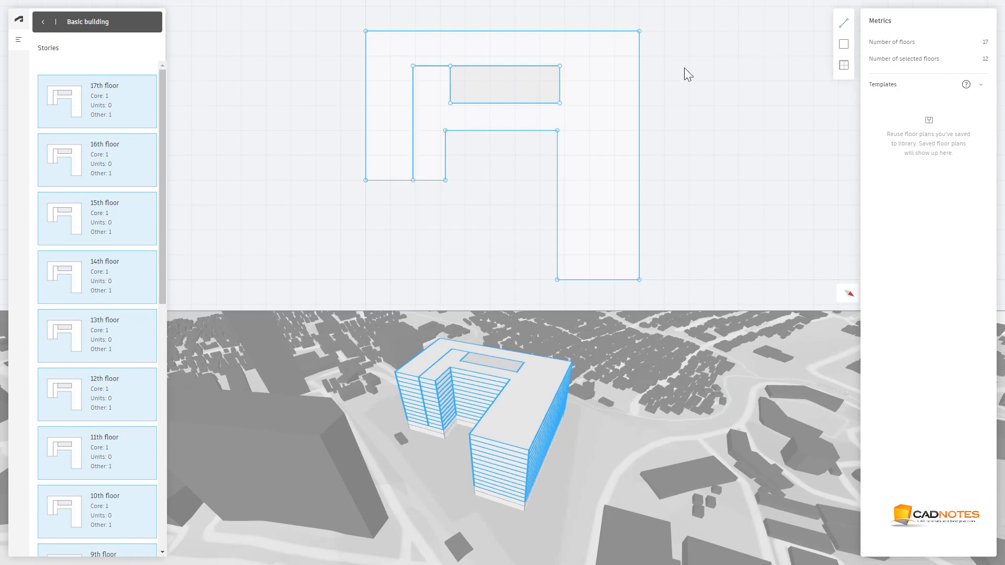
# Draw a divider line from the core's upper-right corner across and down to the right wing's lower edge
pyautogui.click(843, 23)
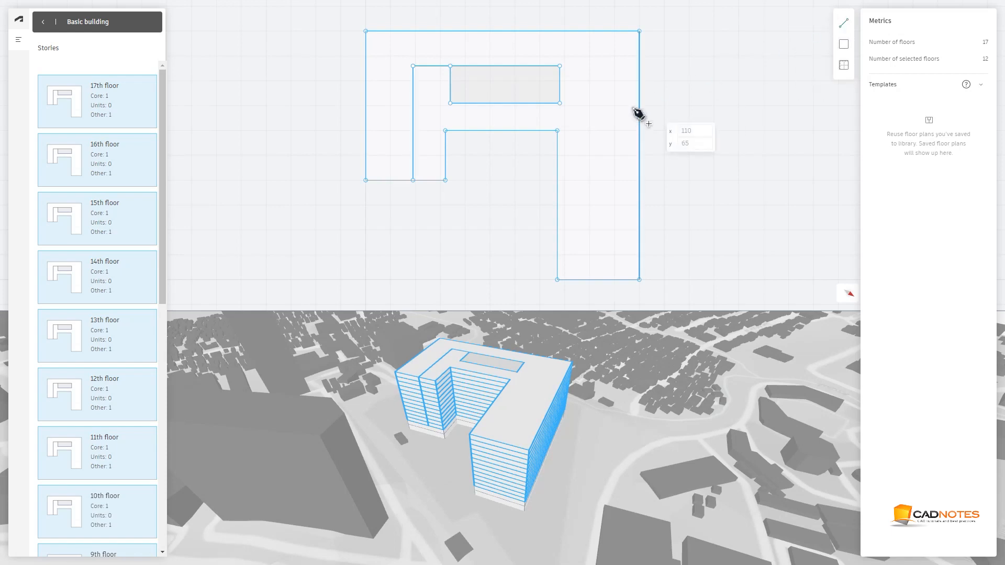
pyautogui.click(561, 67)
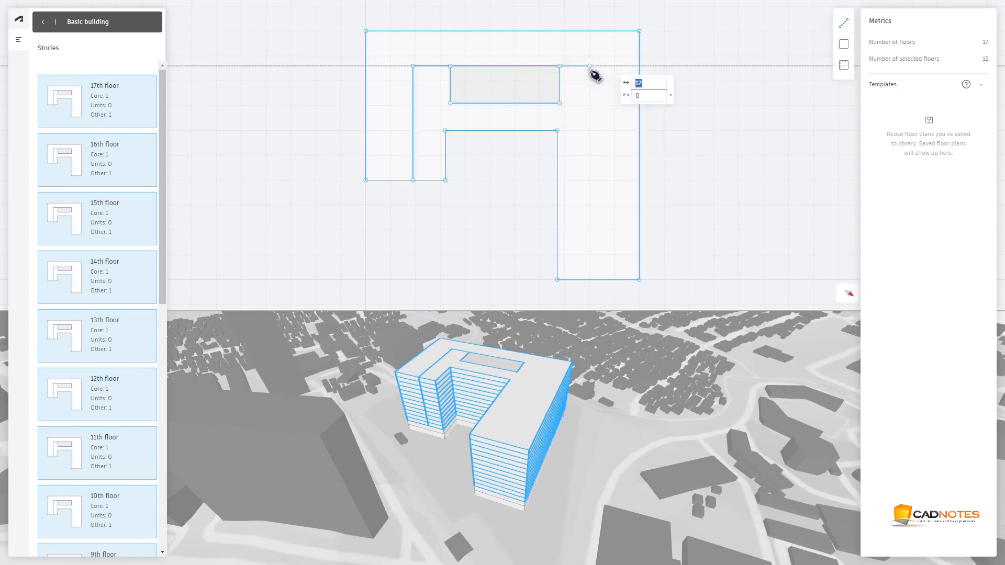
pyautogui.click(597, 66)
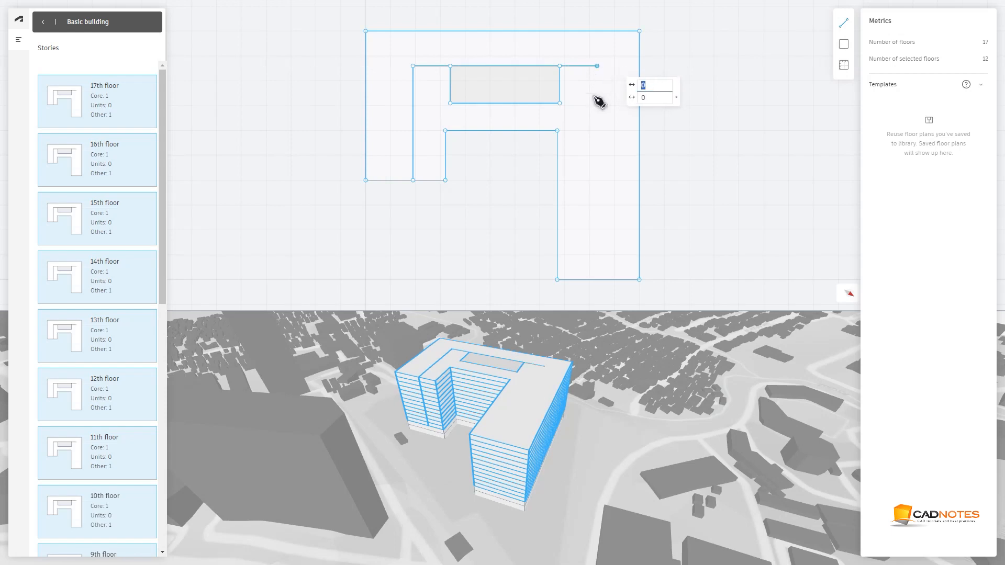
pyautogui.click(597, 280)
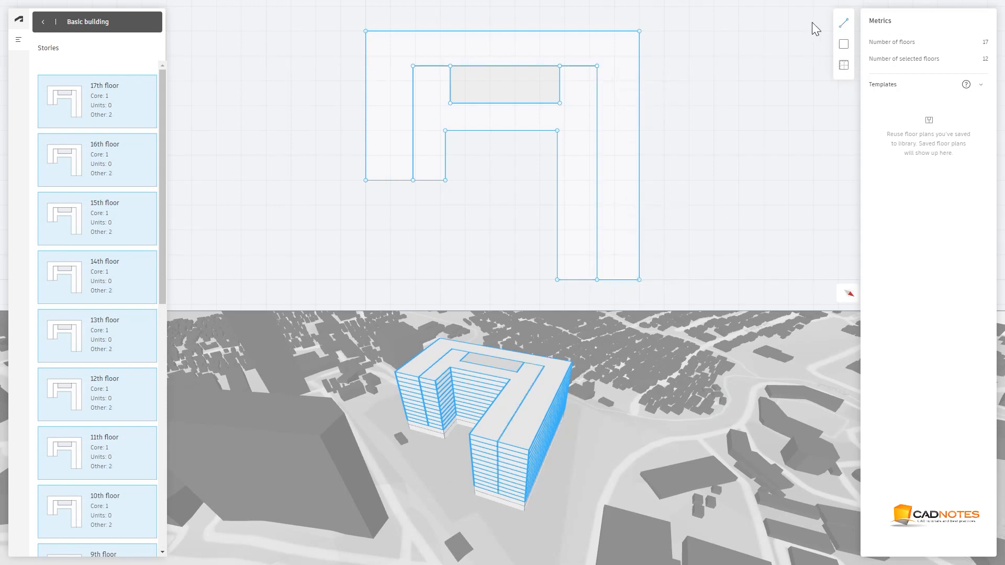
# Draw a parallel offset line from the right wing's lower edge up, across the top and down to the left wing's lower edge
pyautogui.click(844, 23)
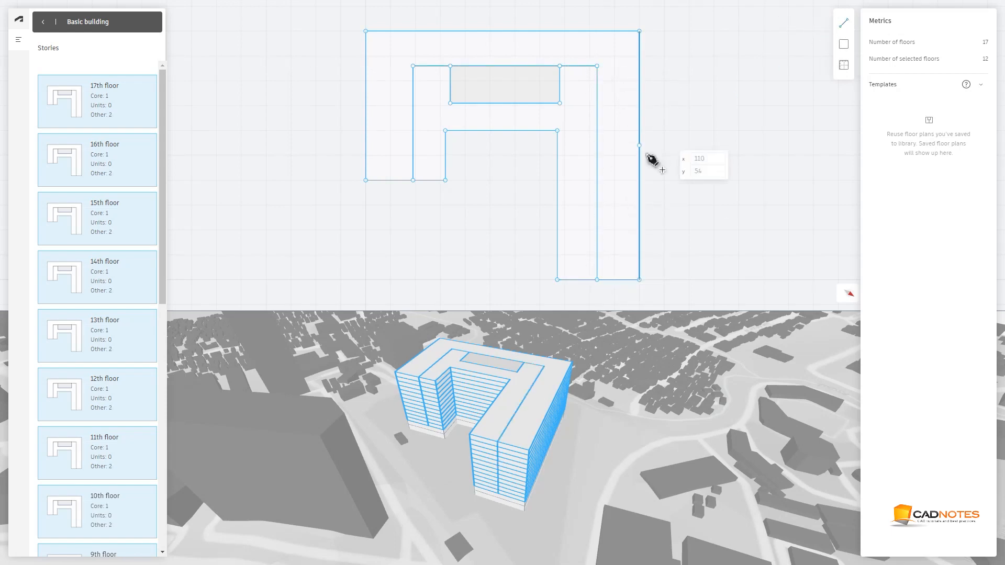
pyautogui.click(609, 279)
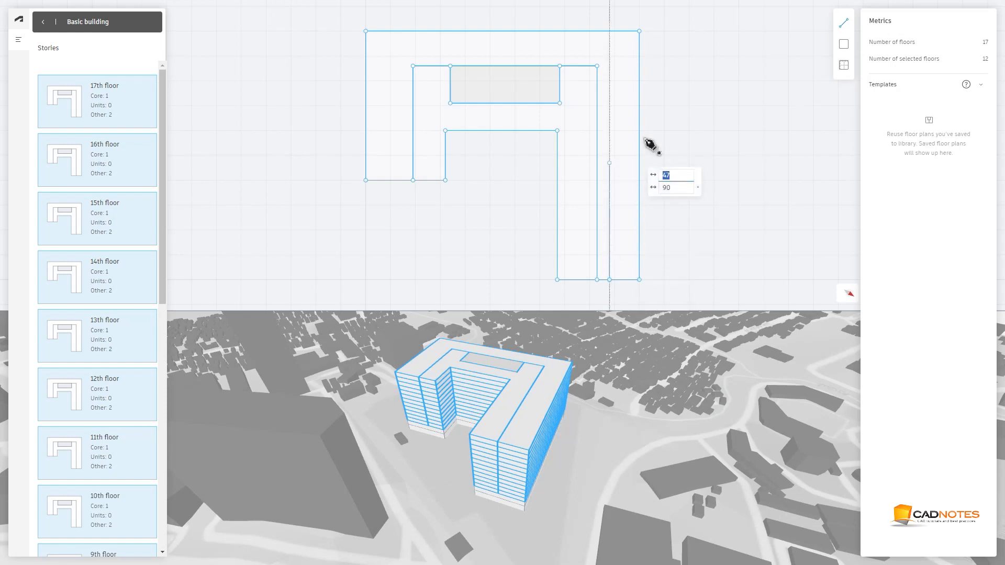
pyautogui.click(591, 55)
pyautogui.click(404, 56)
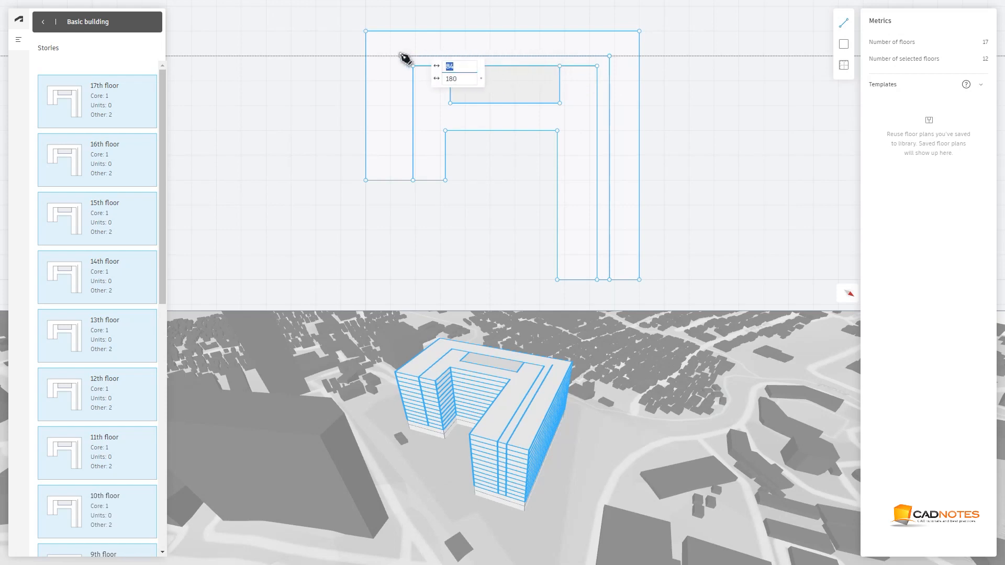
pyautogui.click(401, 181)
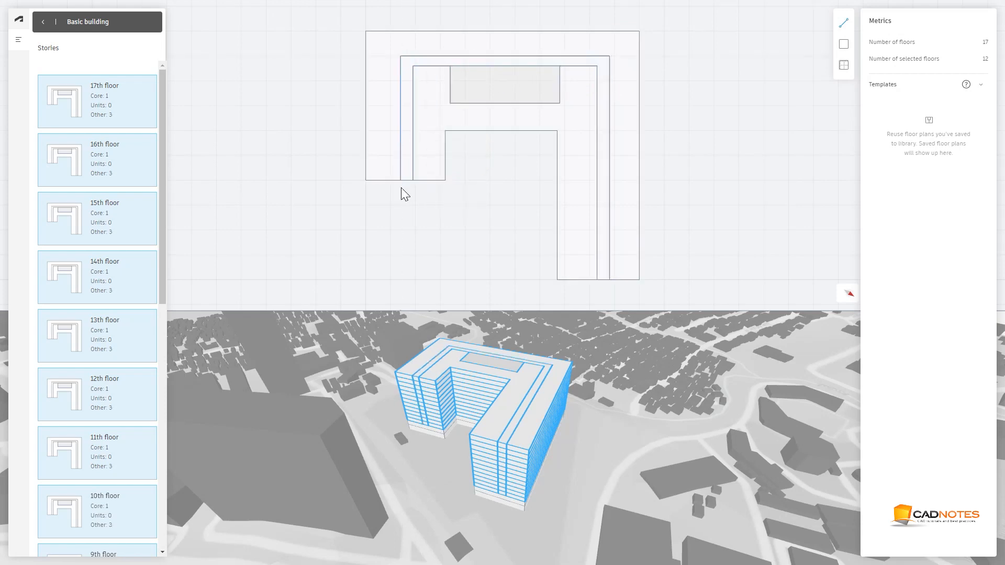
# Select the strip between the two divider lines and assign it the Corridor function
pyautogui.click(406, 127)
pyautogui.click(883, 105)
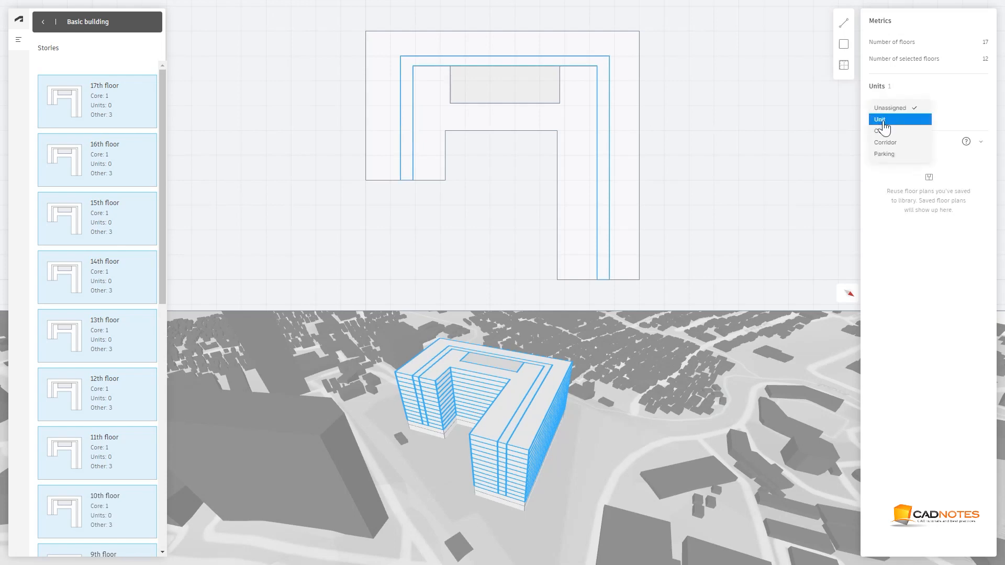
pyautogui.click(878, 143)
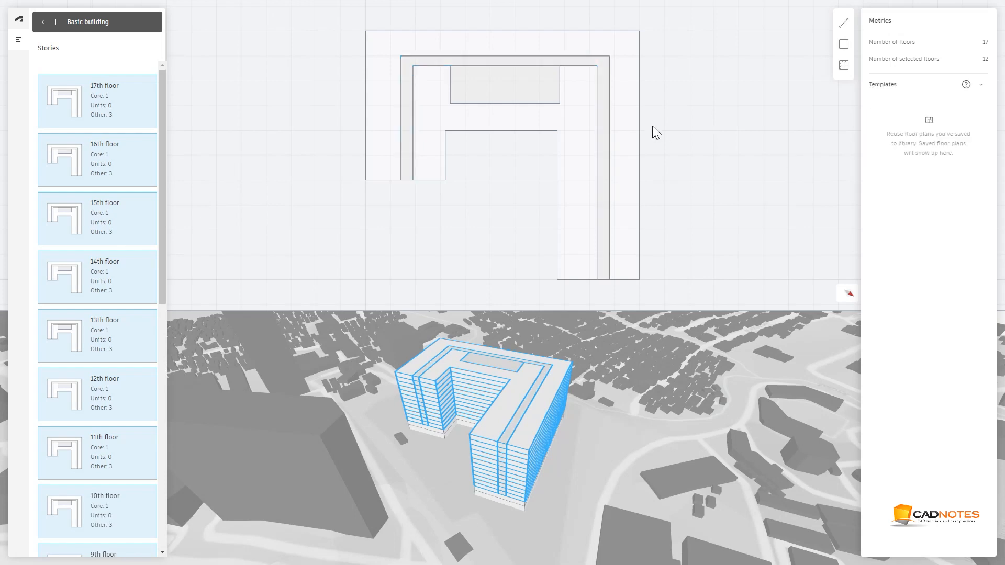
# Draw short dividing lines across the outer strip of the left wing, top and right wing to split it into units
pyautogui.click(843, 24)
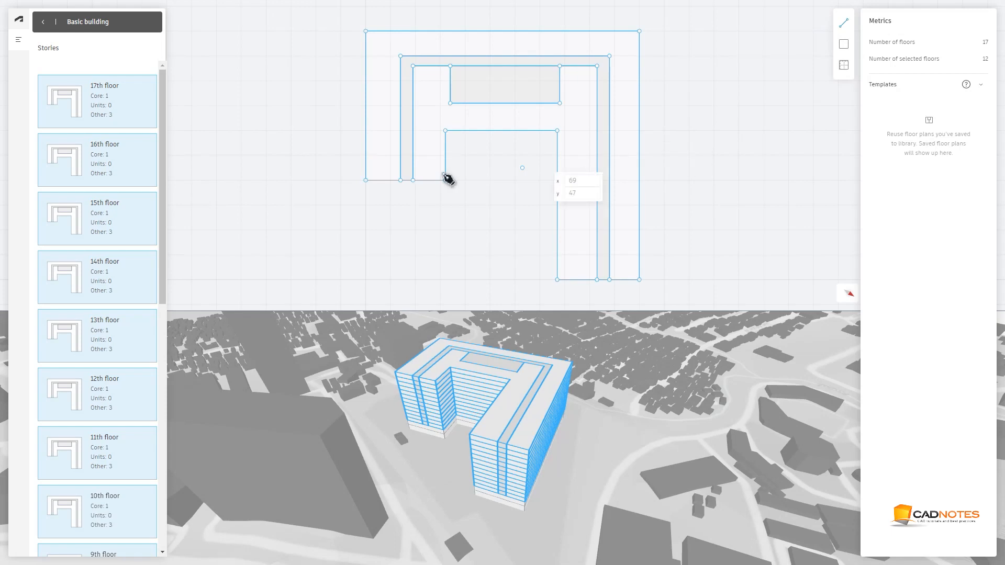
pyautogui.click(366, 150)
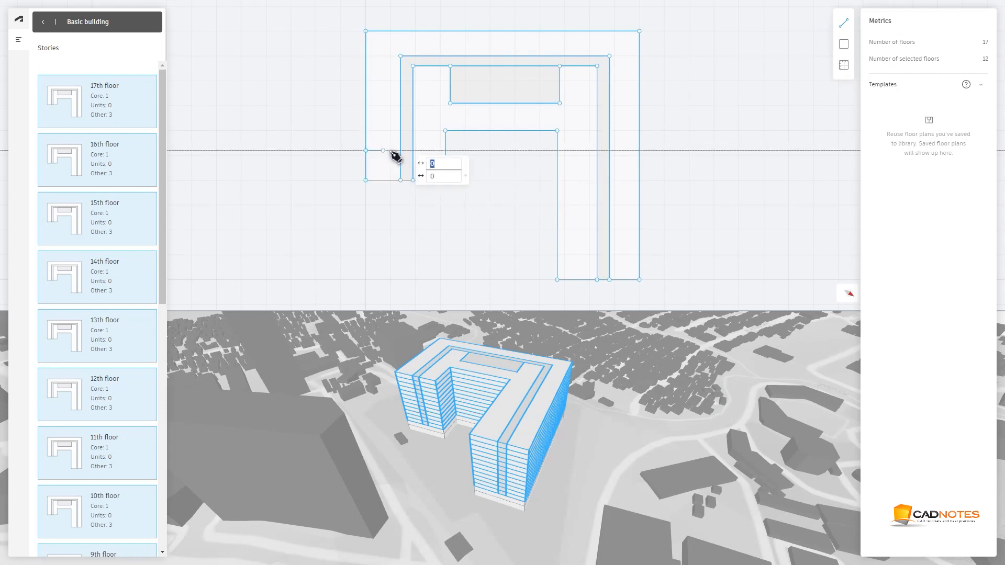
pyautogui.click(400, 151)
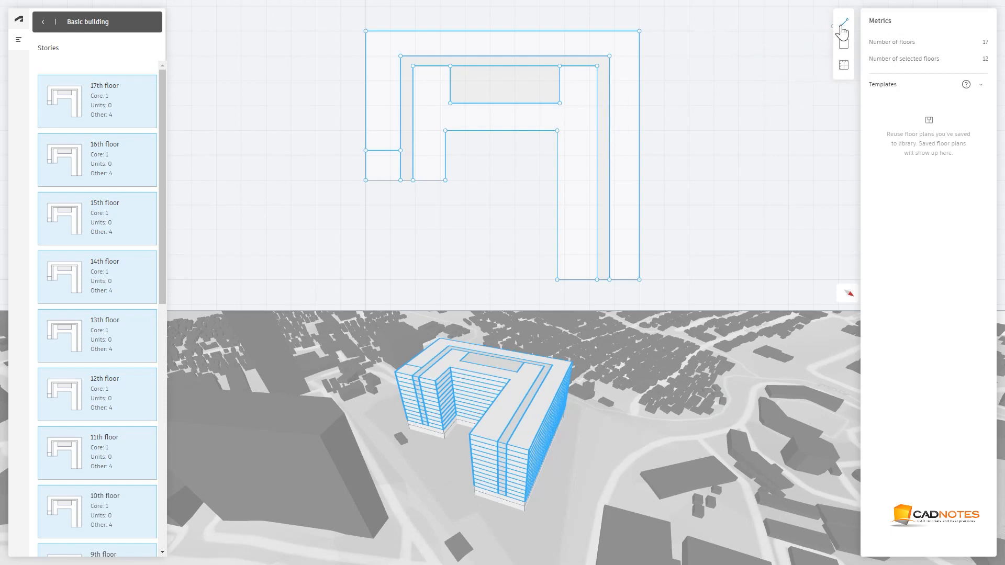
pyautogui.click(366, 123)
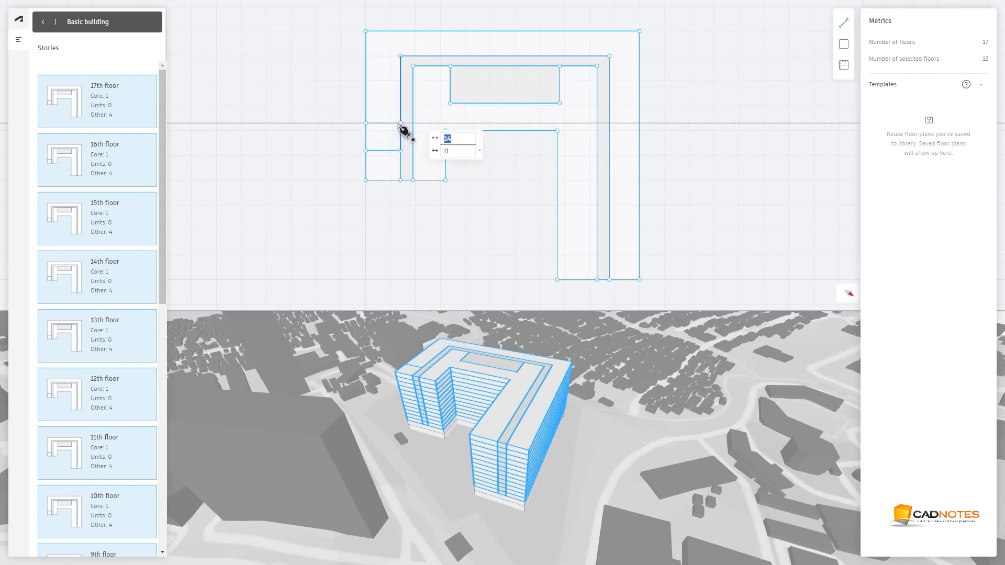
pyautogui.click(401, 123)
pyautogui.click(366, 100)
pyautogui.click(400, 101)
pyautogui.click(401, 76)
pyautogui.click(366, 56)
pyautogui.click(401, 56)
pyautogui.click(415, 31)
pyautogui.click(415, 56)
pyautogui.click(595, 56)
pyautogui.click(595, 31)
pyautogui.click(609, 56)
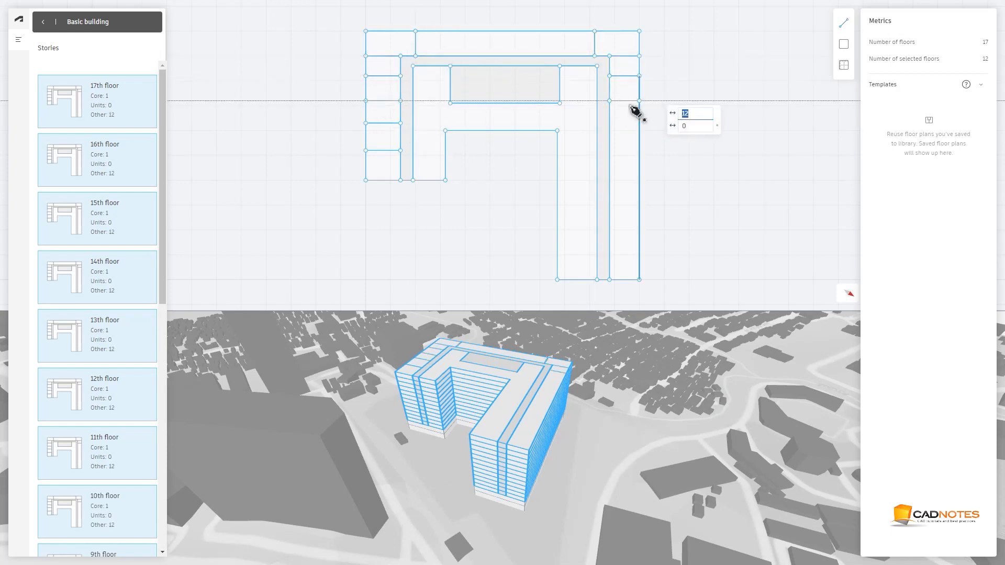
pyautogui.click(610, 185)
pyautogui.click(639, 186)
pyautogui.click(609, 207)
pyautogui.click(639, 208)
pyautogui.click(610, 233)
pyautogui.click(639, 232)
pyautogui.click(609, 258)
pyautogui.click(639, 257)
# Draw dividing lines across the inner strip beside the core and along the left wing's inner part
pyautogui.click(598, 130)
pyautogui.click(560, 103)
pyautogui.click(598, 104)
pyautogui.click(451, 103)
pyautogui.click(413, 103)
pyautogui.click(413, 131)
pyautogui.click(445, 130)
pyautogui.click(413, 155)
pyautogui.click(445, 156)
pyautogui.press('Escape')
# Split the top outer strip into more units with four additional vertical dividing lines
pyautogui.click(386, 167)
pyautogui.press('l')
pyautogui.click(443, 56)
pyautogui.click(443, 31)
pyautogui.click(476, 56)
pyautogui.click(475, 31)
pyautogui.click(507, 57)
pyautogui.click(508, 31)
pyautogui.click(542, 56)
pyautogui.click(542, 30)
# Select all the unit cells around the perimeter and assign them the Unit function
pyautogui.keyDown('shift'); pyautogui.click(373, 160); pyautogui.keyUp('shift')
pyautogui.keyDown('shift'); pyautogui.click(377, 137); pyautogui.keyUp('shift')
pyautogui.keyDown('shift'); pyautogui.click(381, 112); pyautogui.keyUp('shift')
pyautogui.keyDown('shift'); pyautogui.click(384, 88); pyautogui.keyUp('shift')
pyautogui.keyDown('shift'); pyautogui.click(388, 66); pyautogui.keyUp('shift')
pyautogui.keyDown('shift'); pyautogui.click(395, 45); pyautogui.keyUp('shift')
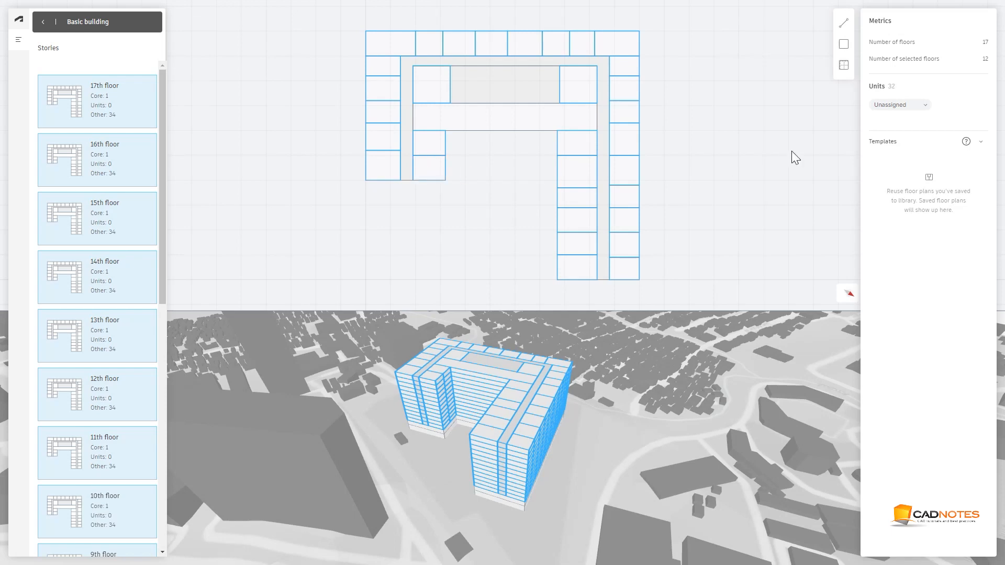
pyautogui.click(898, 107)
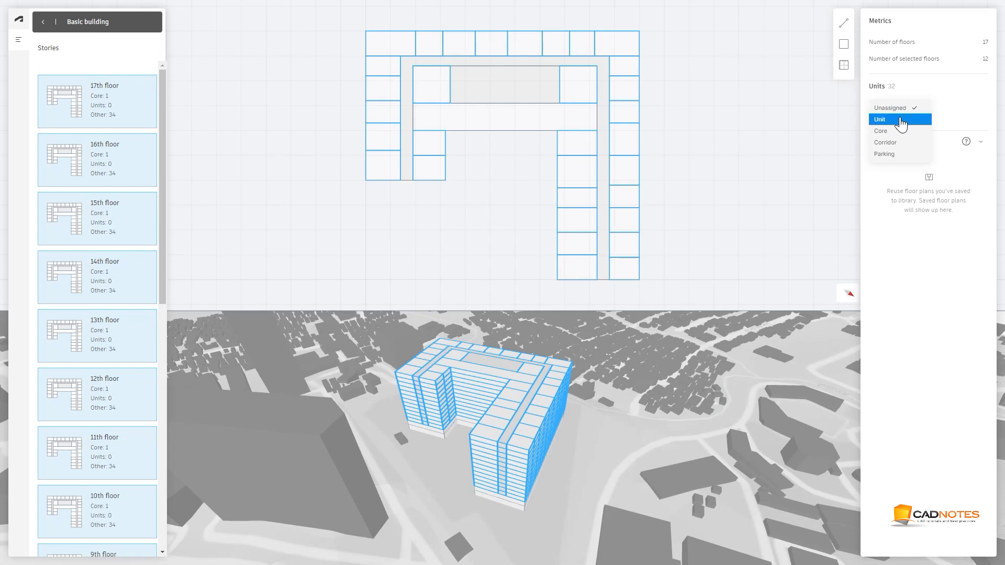
pyautogui.click(901, 119)
pyautogui.click(736, 142)
# Select the strip below the core and assign it the Corridor function
pyautogui.click(493, 120)
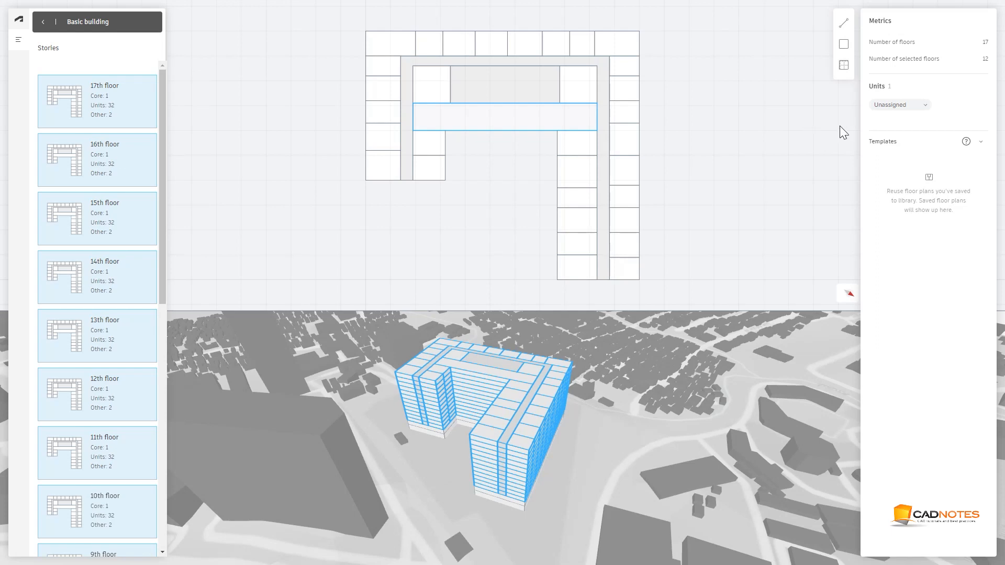
pyautogui.click(889, 106)
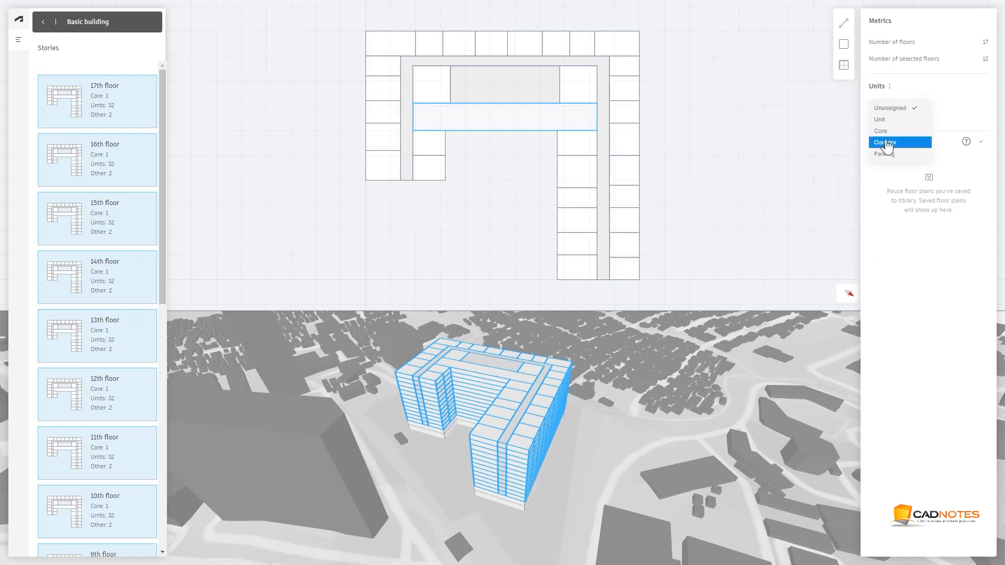
pyautogui.click(768, 143)
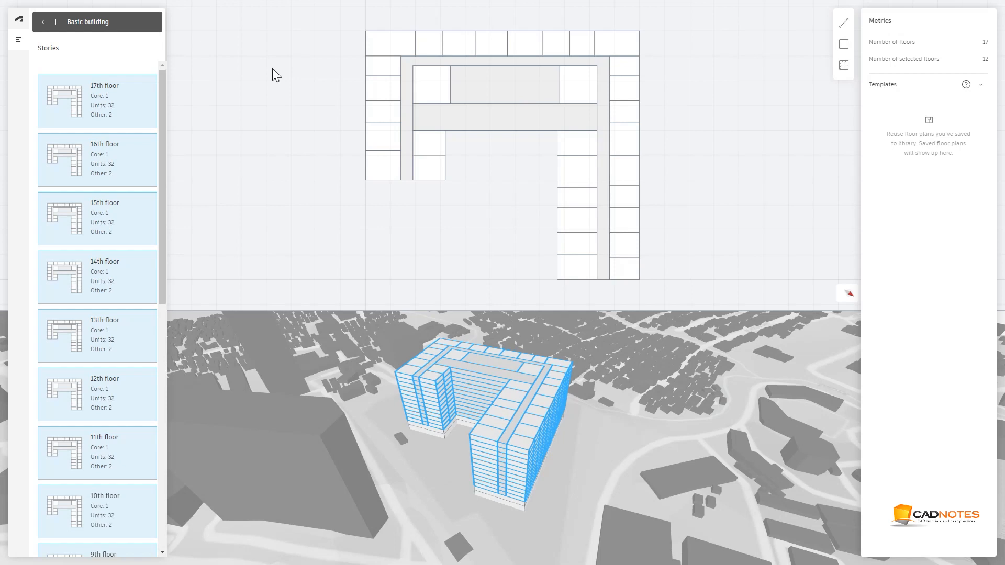
# Leave the floor plan editor, select the building and set its function to Residential
pyautogui.scroll(-10, 94, 195)
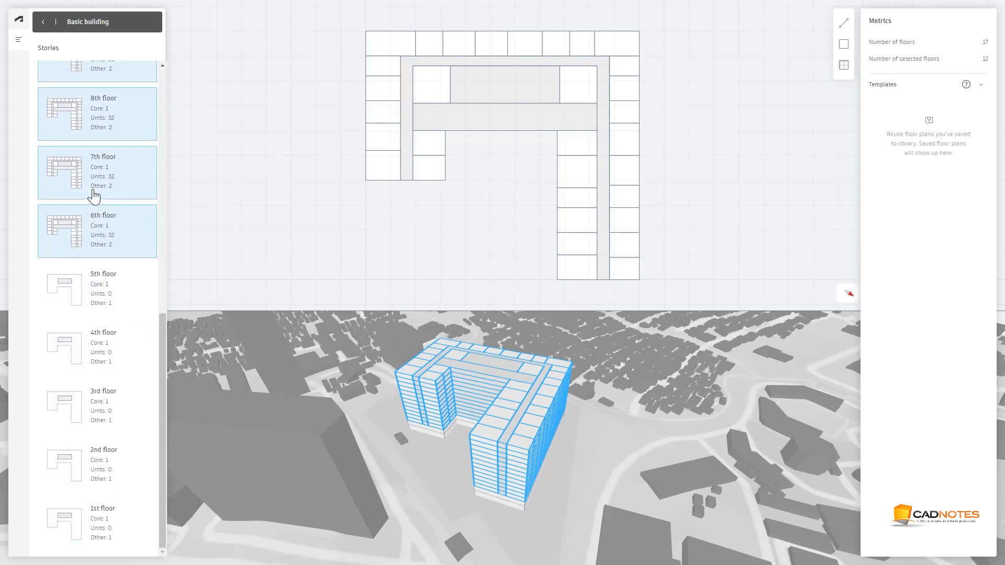
pyautogui.moveTo(165, 346); pyautogui.dragTo(157, 119)
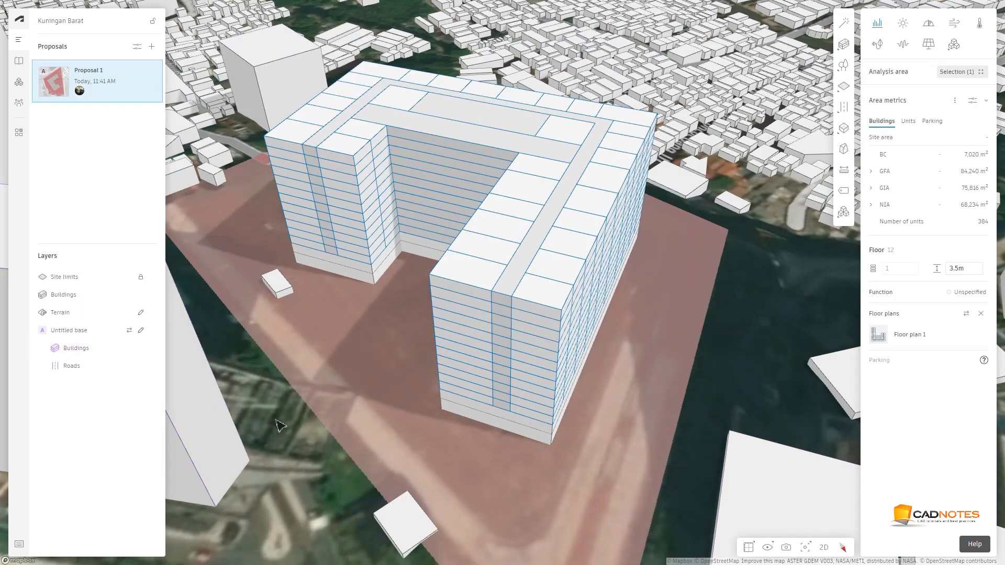
pyautogui.click(279, 425)
pyautogui.scroll(-2, 279, 425)
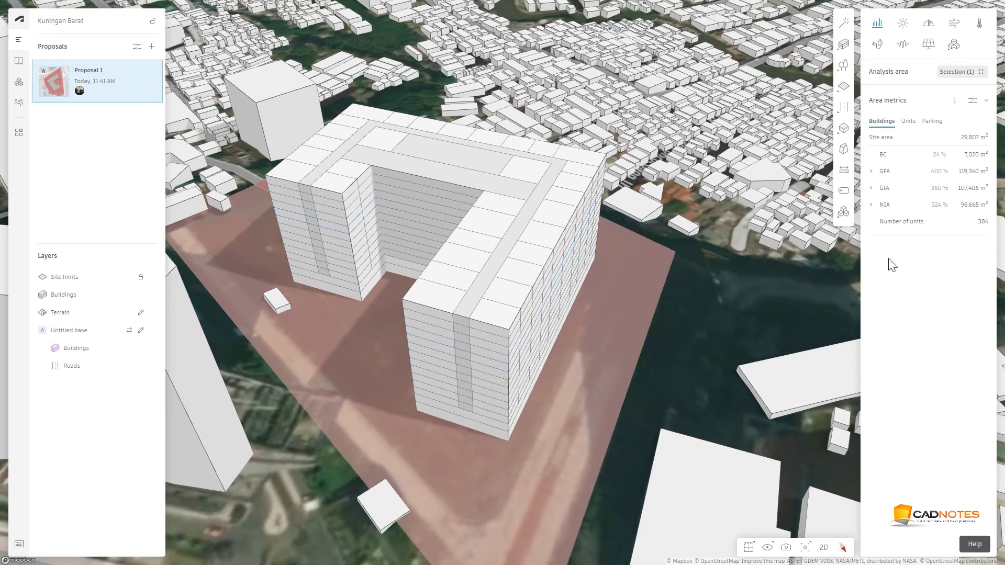
pyautogui.click(558, 246)
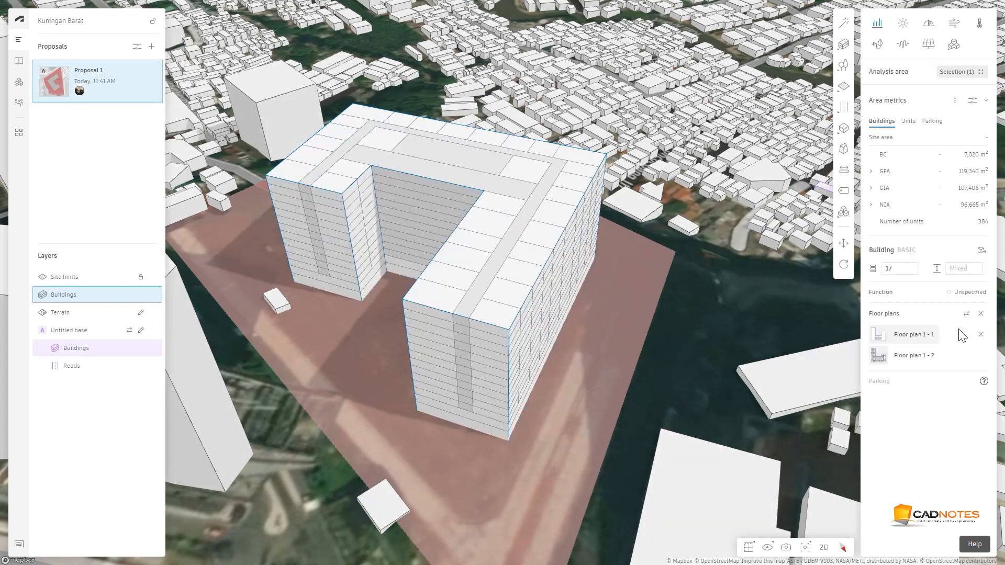
pyautogui.click(956, 296)
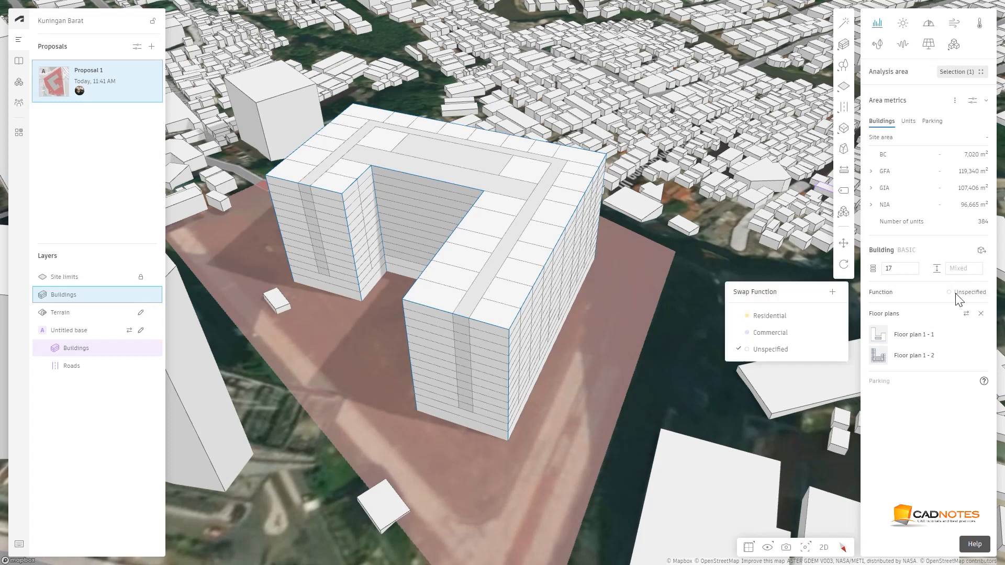
pyautogui.click(770, 316)
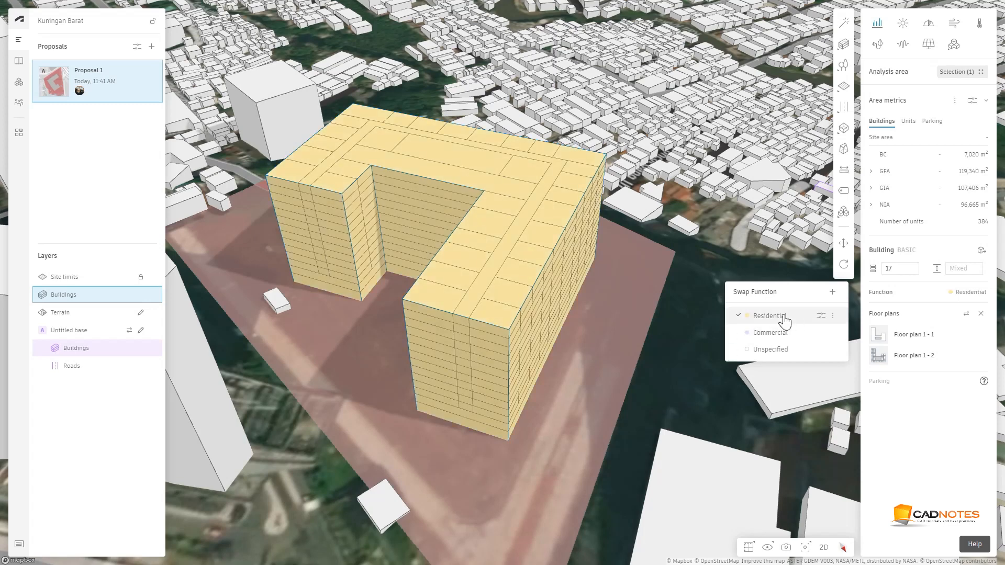
pyautogui.click(689, 365)
# Review the building's area metrics, expanding GFA and GIA and switching between the Units and Parking summaries
pyautogui.scroll(-3, 687, 362)
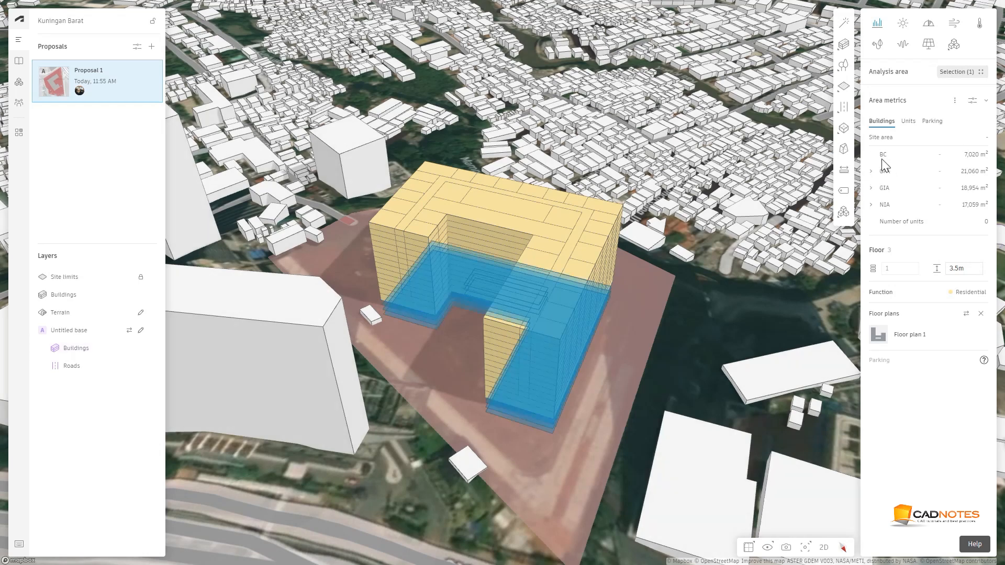
pyautogui.click(873, 172)
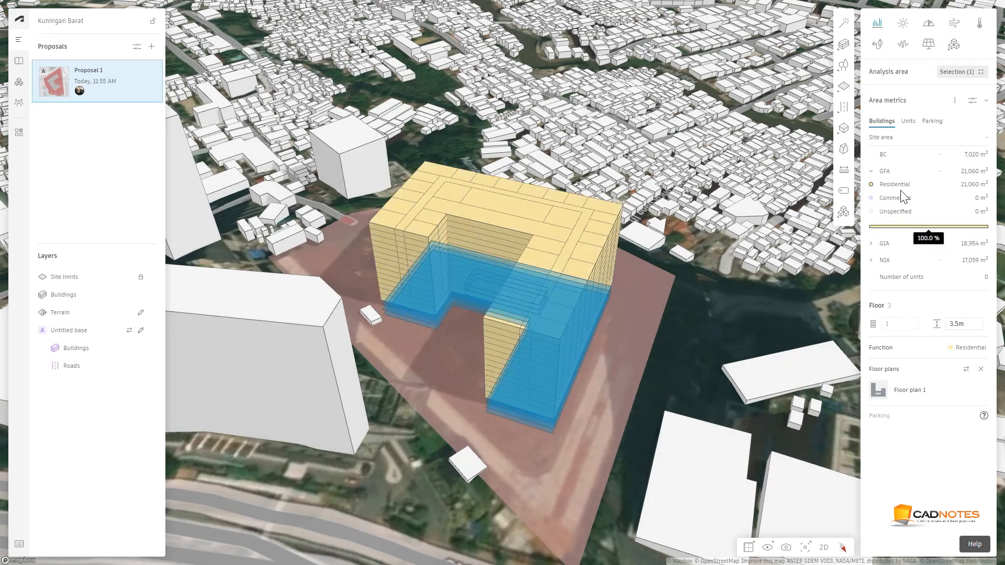
pyautogui.click(871, 244)
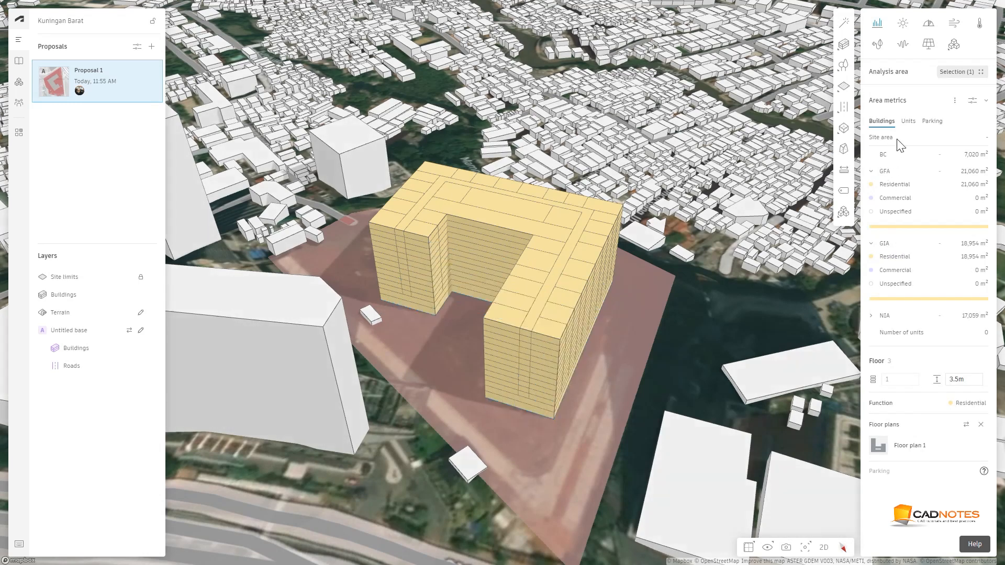
pyautogui.click(908, 122)
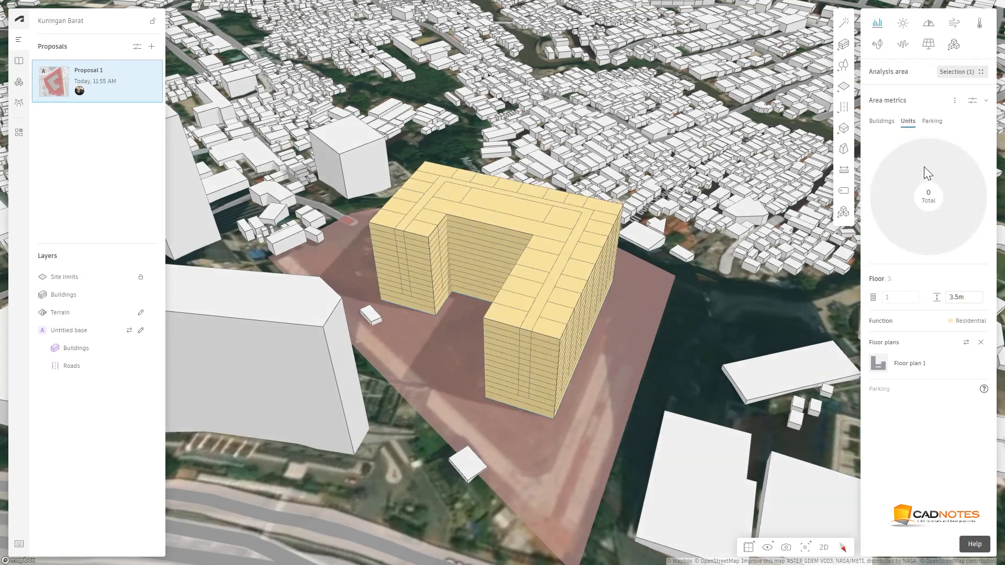
pyautogui.click(932, 122)
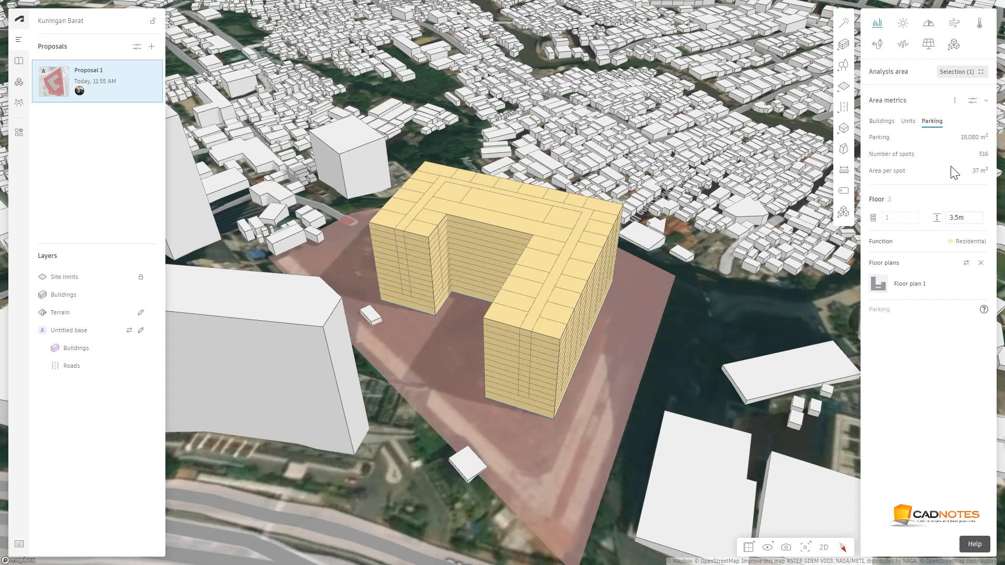
pyautogui.click(909, 124)
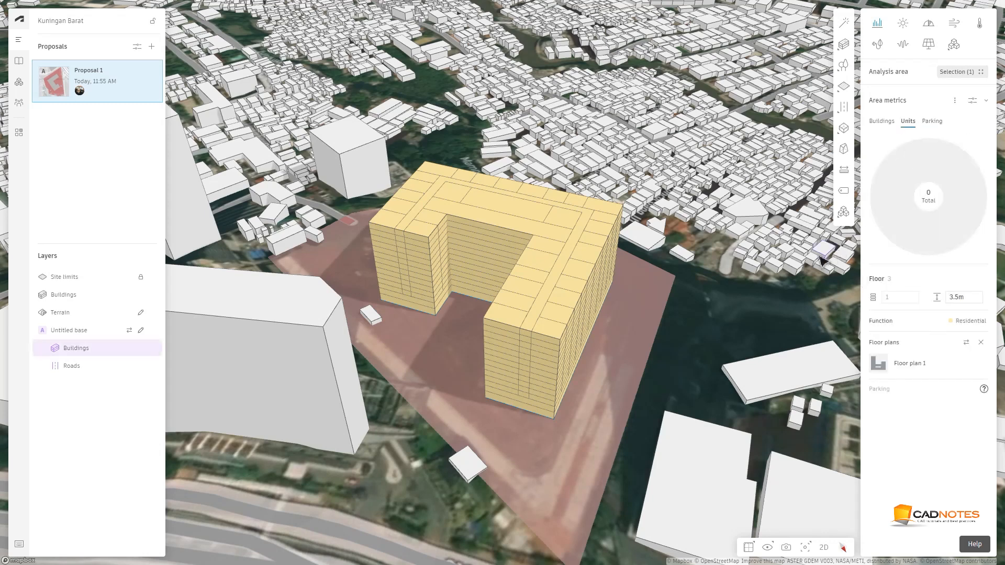
pyautogui.click(595, 232)
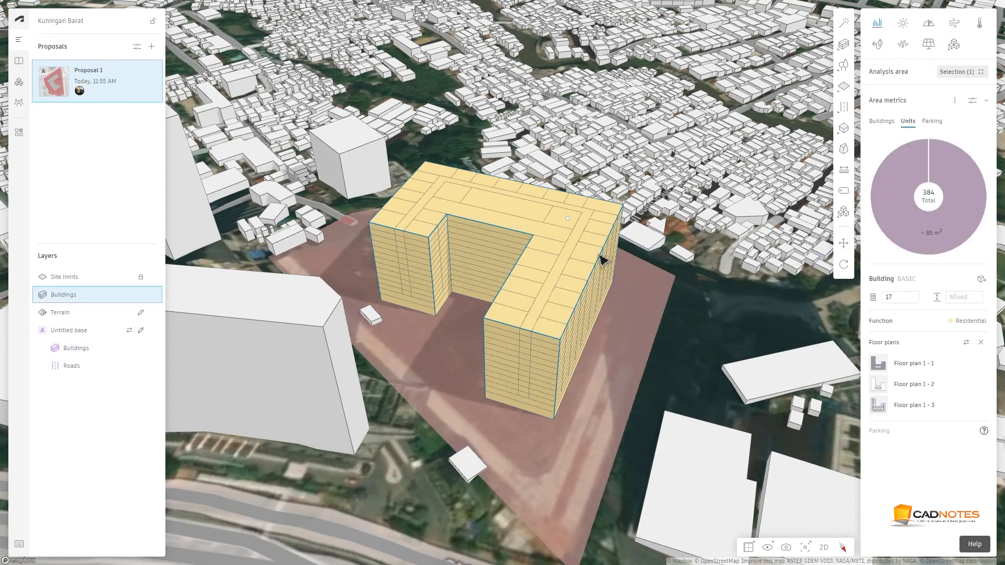
pyautogui.moveTo(927, 214)
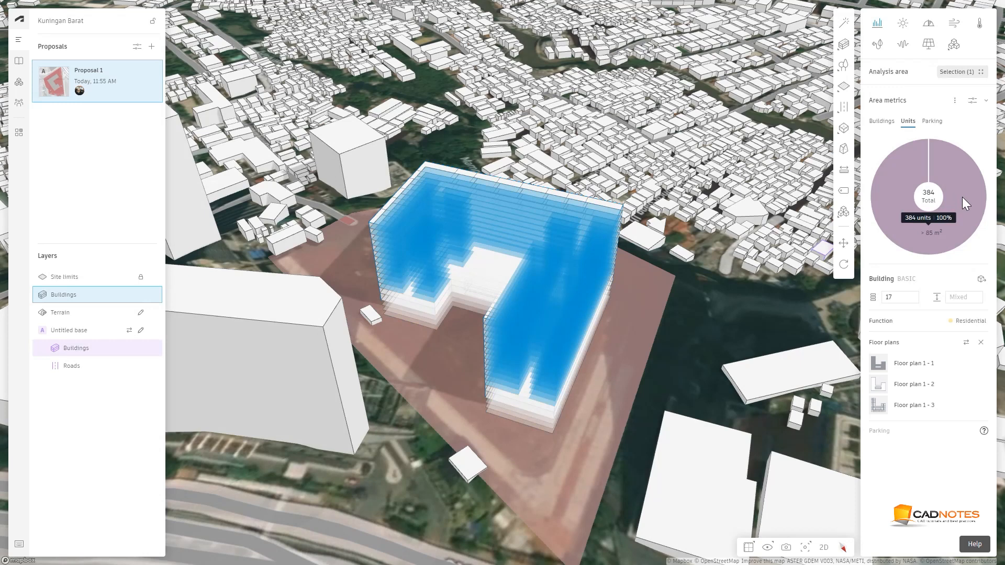
pyautogui.click(932, 121)
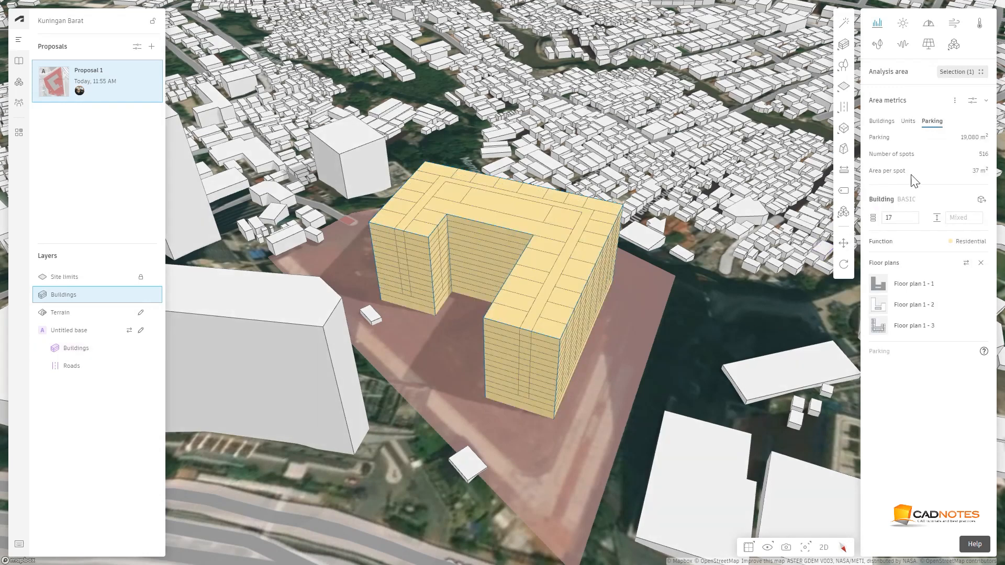
# Select a single floor of the building and review its area metrics, expanding the GFA and GIA breakdowns
pyautogui.click(753, 328)
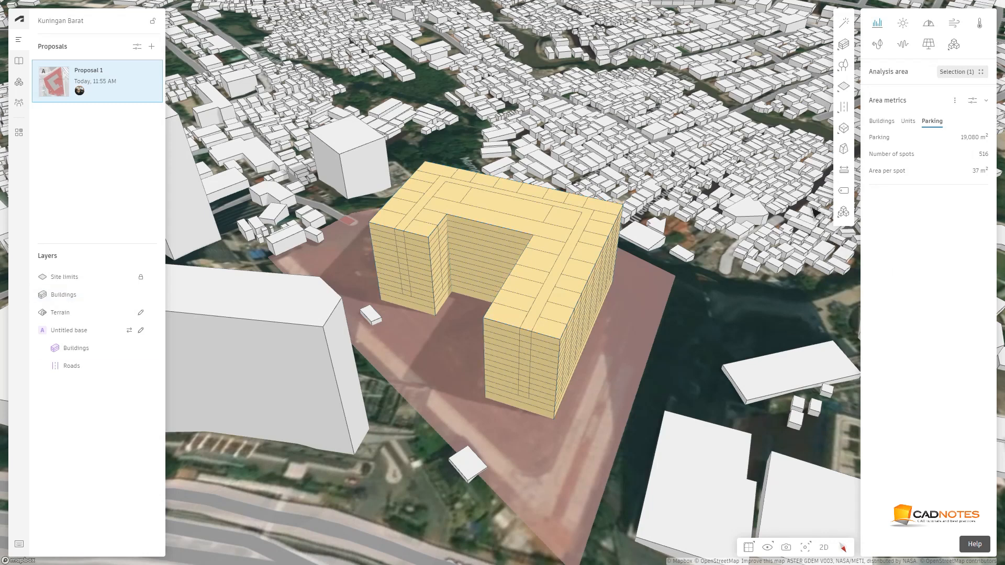
pyautogui.click(881, 121)
pyautogui.moveTo(844, 221)
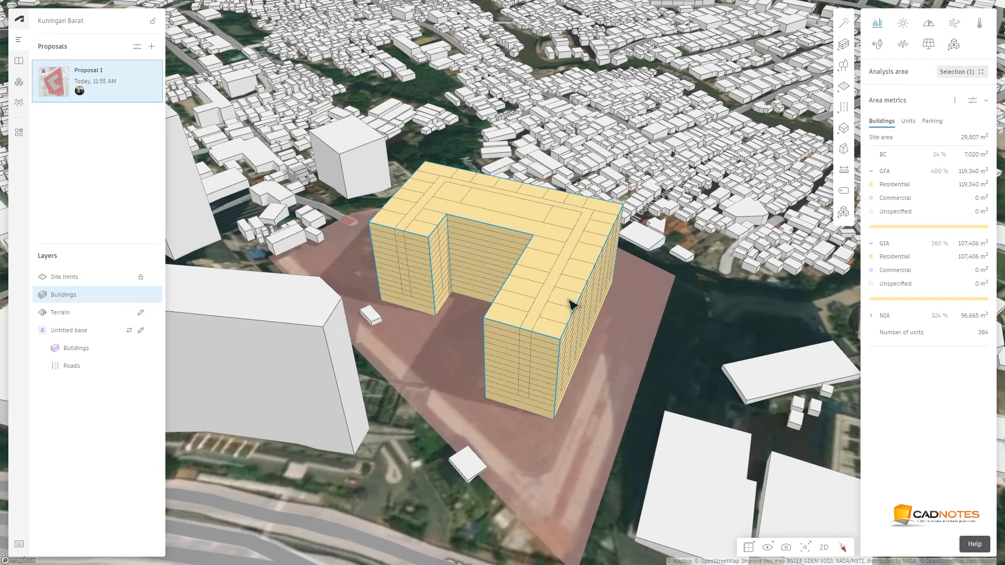
pyautogui.click(573, 305)
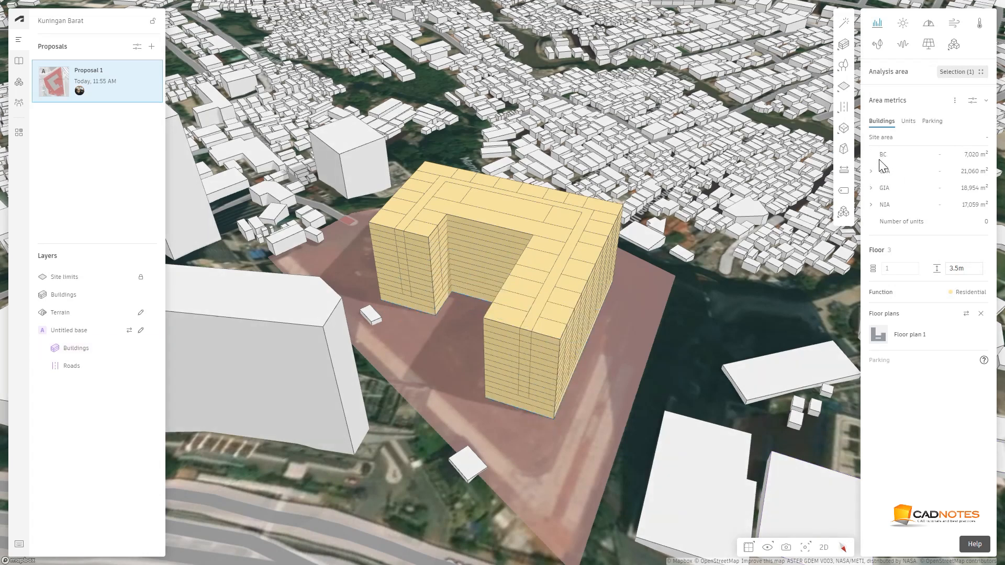
pyautogui.click(871, 172)
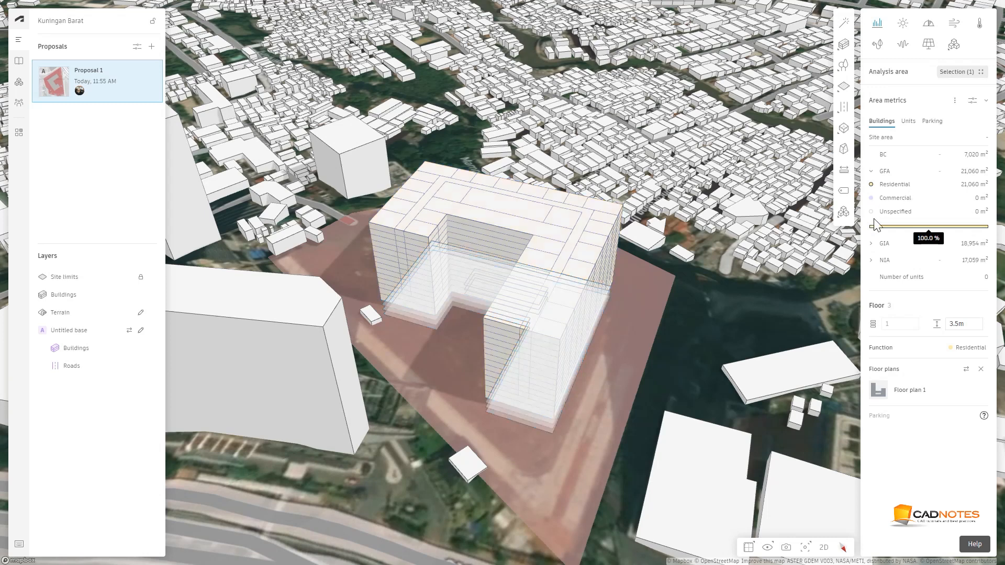
pyautogui.click(871, 244)
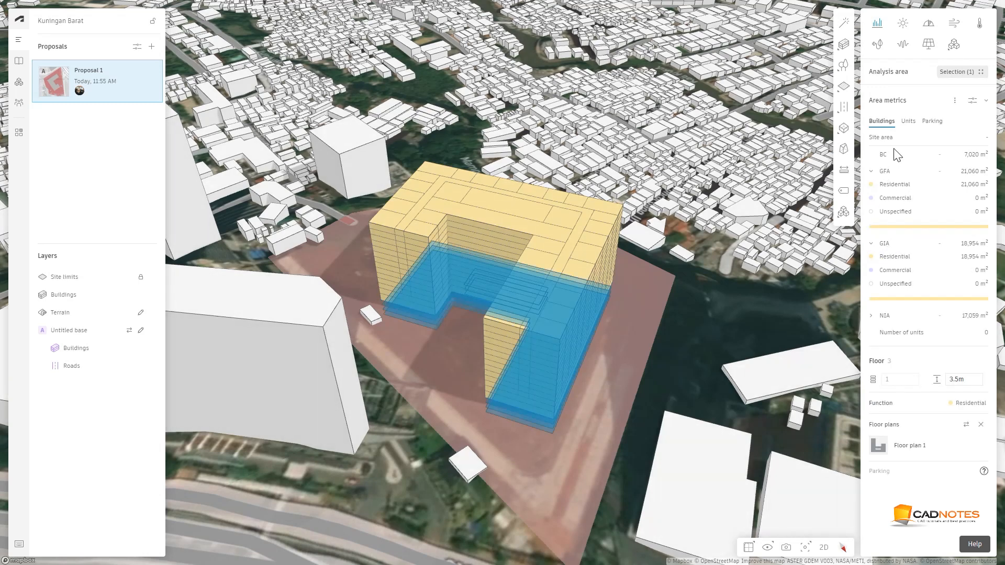
# Review the unit and parking summaries for the whole building, then return to the site-wide building area metrics
pyautogui.click(908, 121)
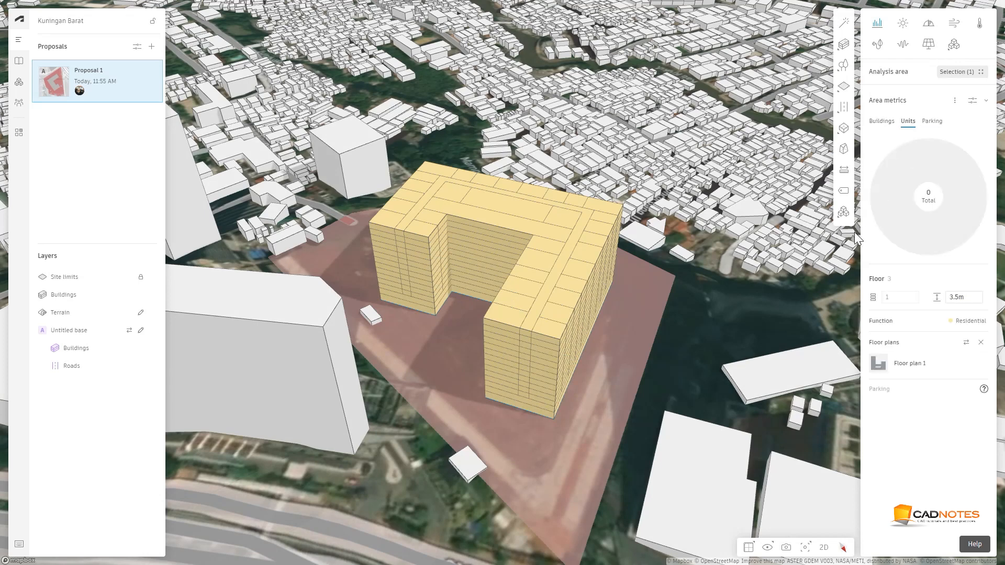
pyautogui.click(596, 238)
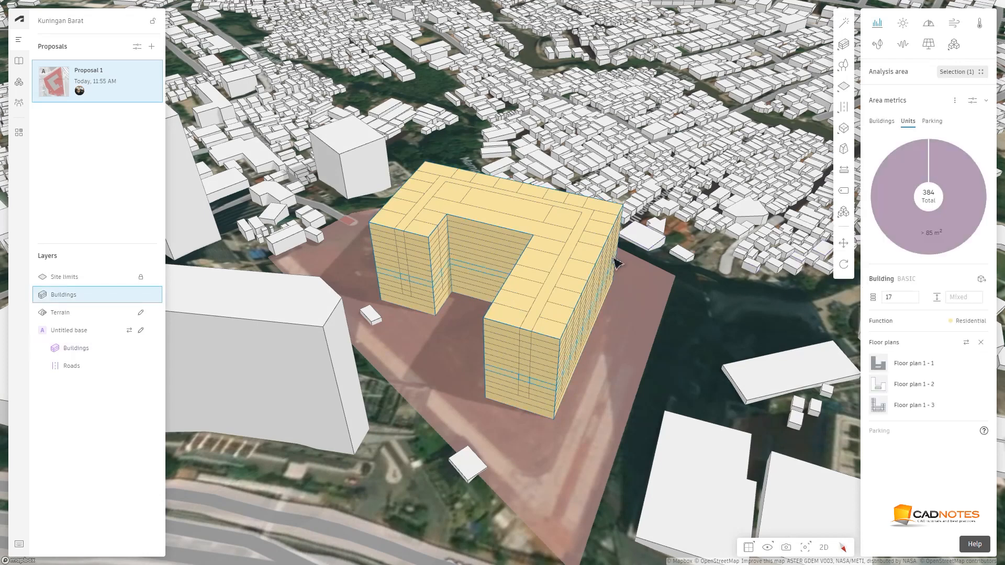
pyautogui.moveTo(928, 214)
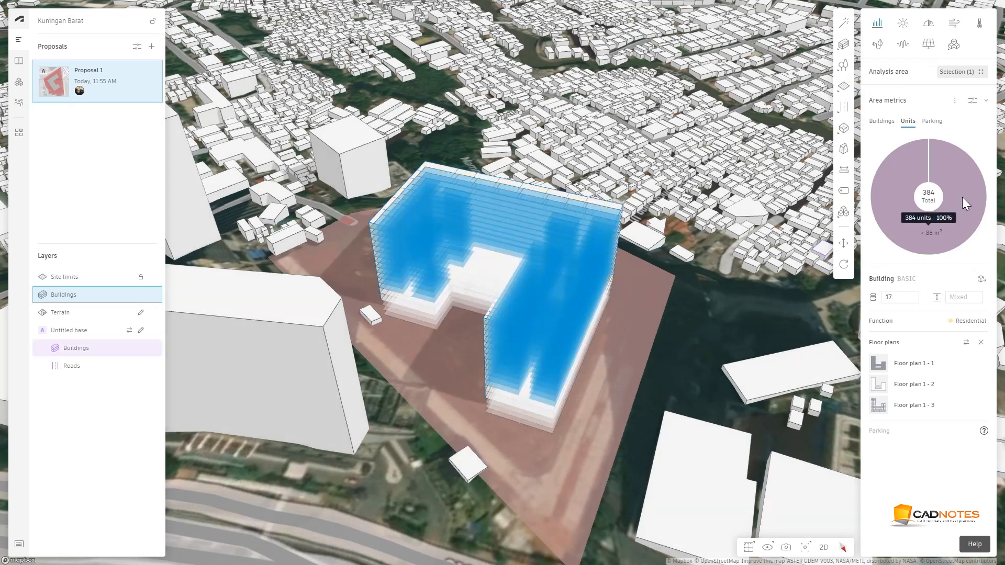
pyautogui.click(932, 121)
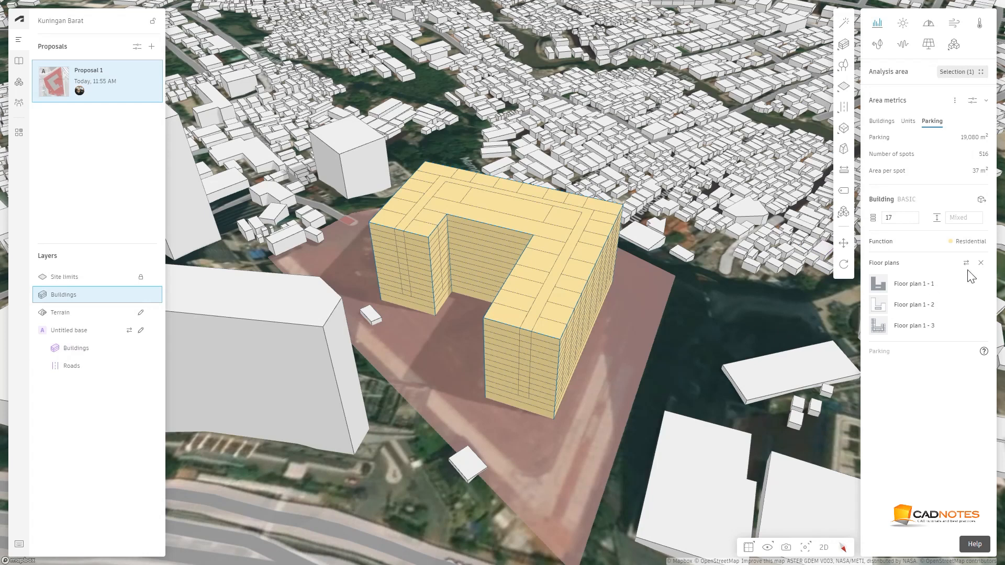
pyautogui.click(757, 334)
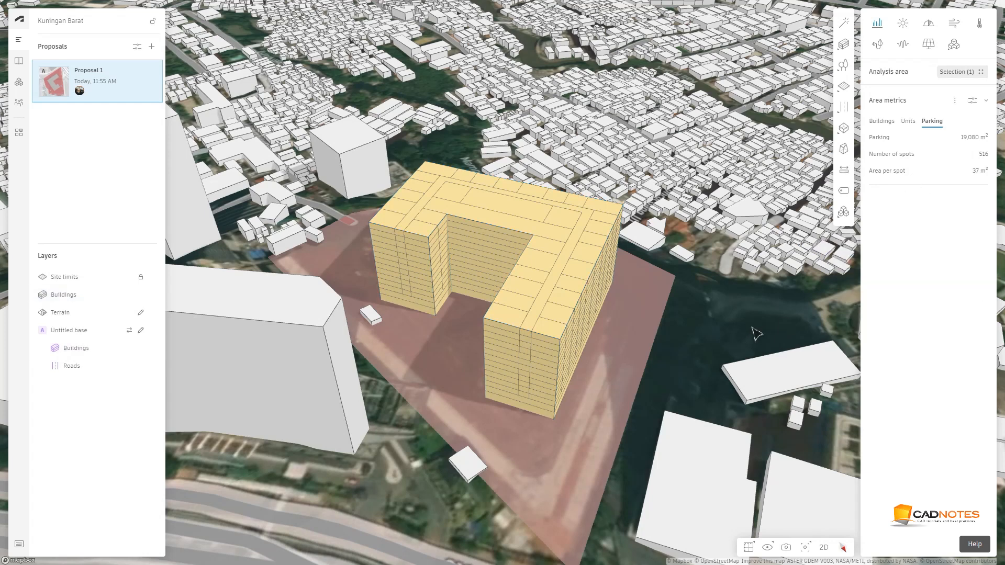
pyautogui.click(881, 124)
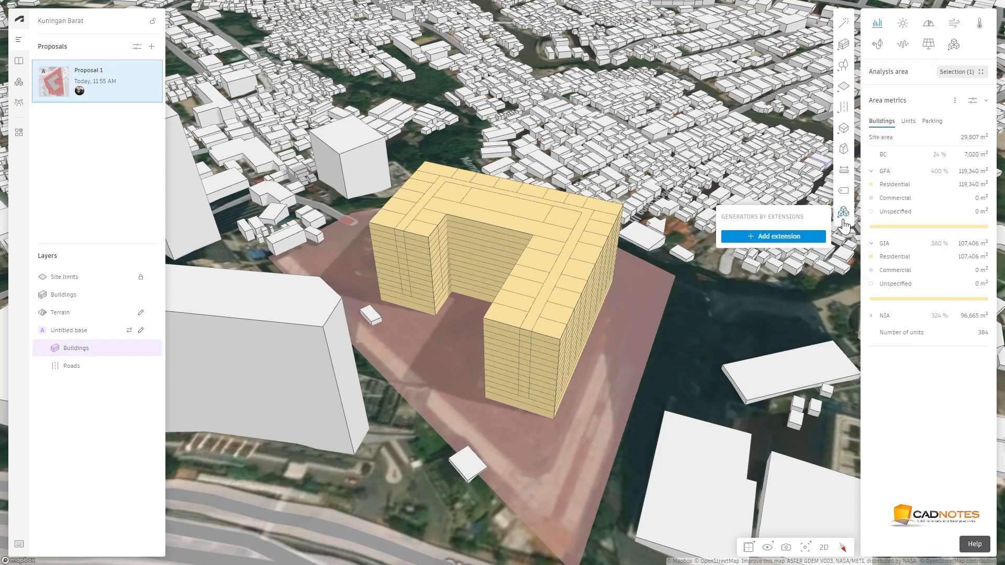